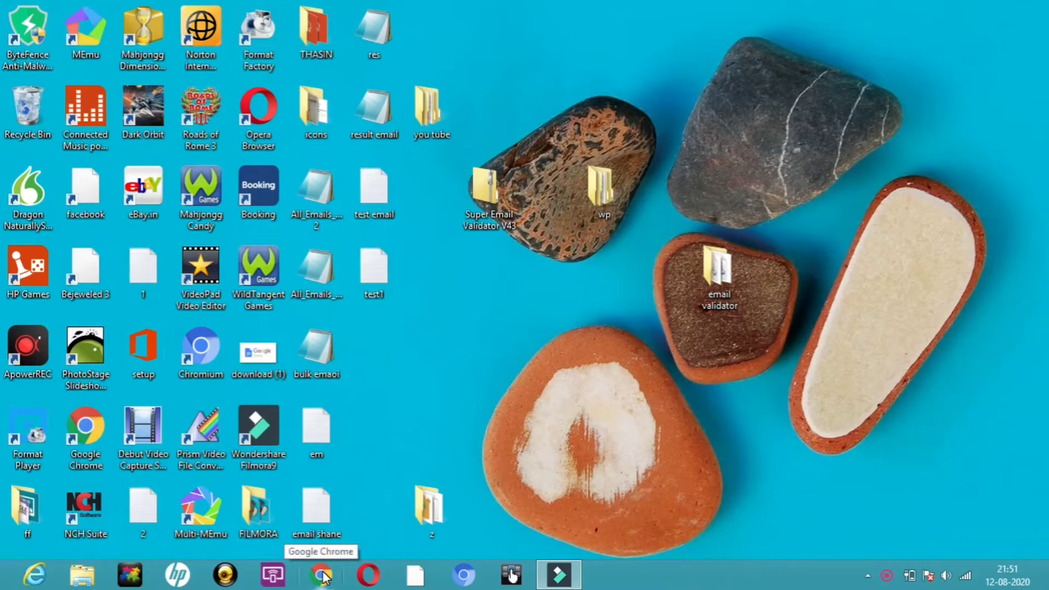
In Chrome, search Google for 'hatchful shopify logo creator' and open the Hatchful site
click(325, 579)
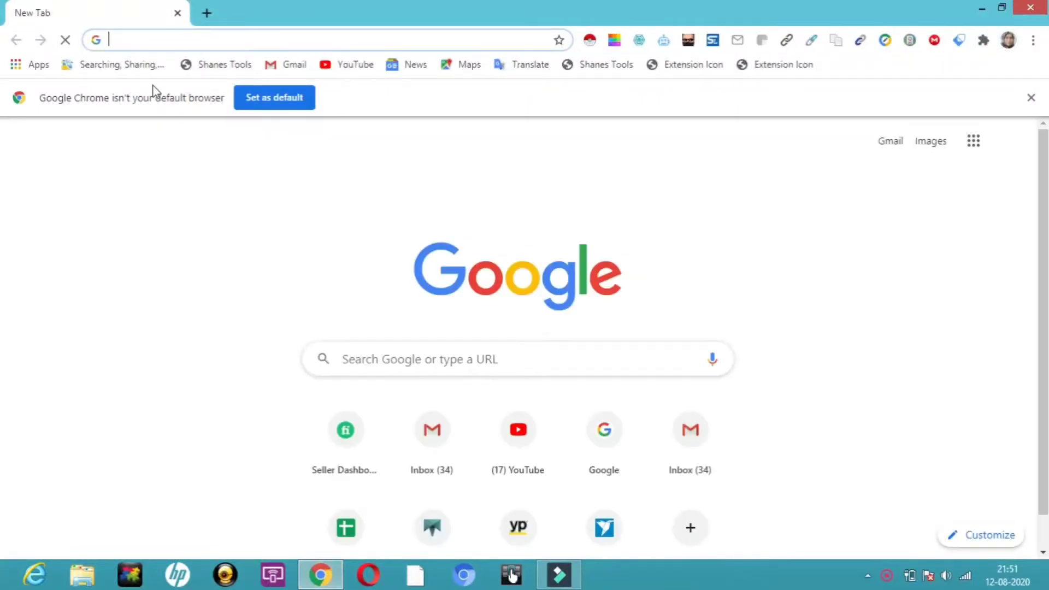
click(178, 38)
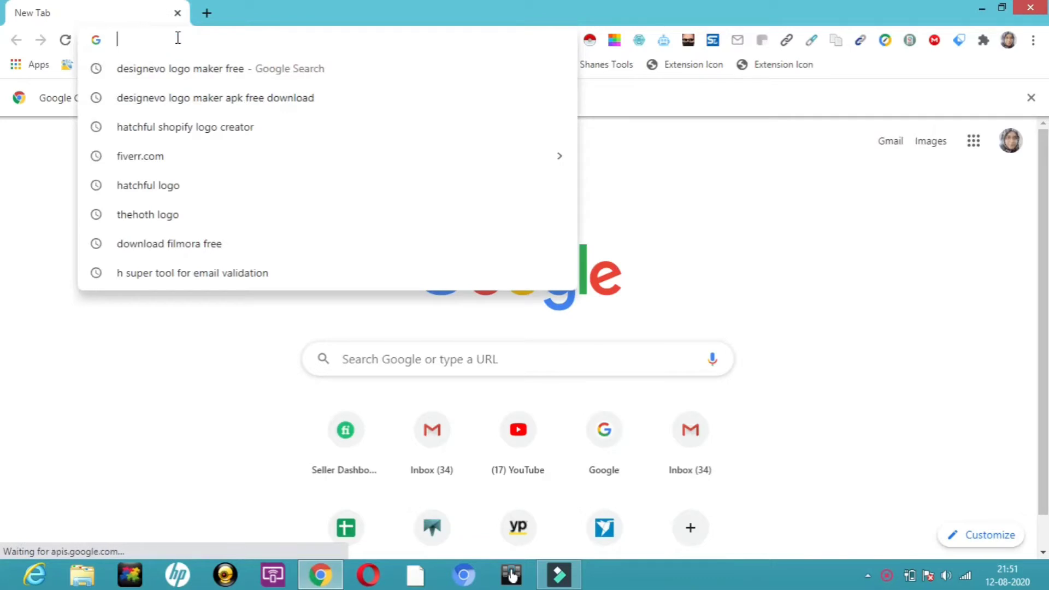
click(183, 131)
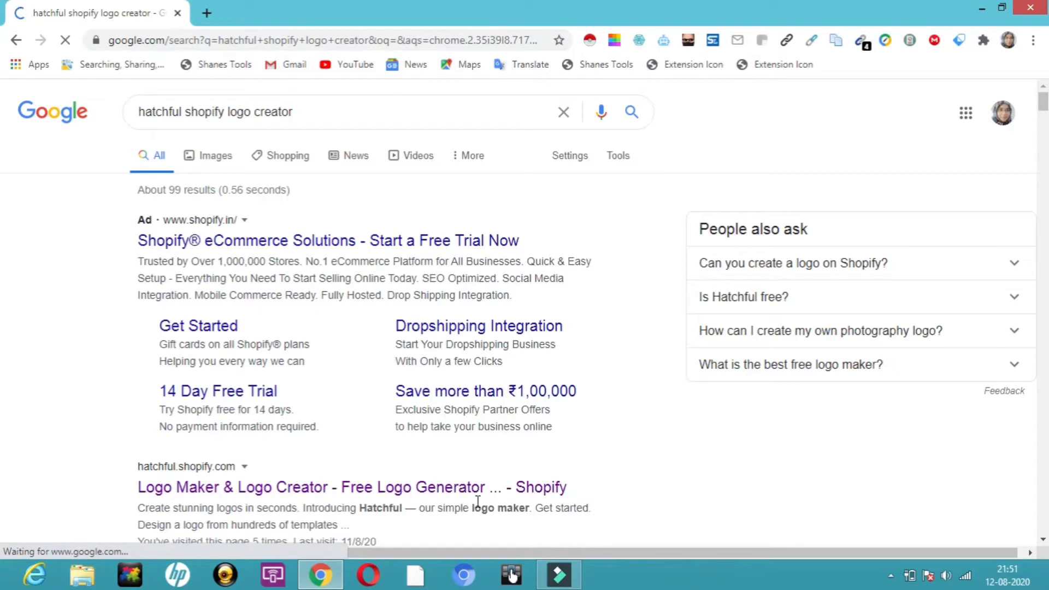
click(294, 489)
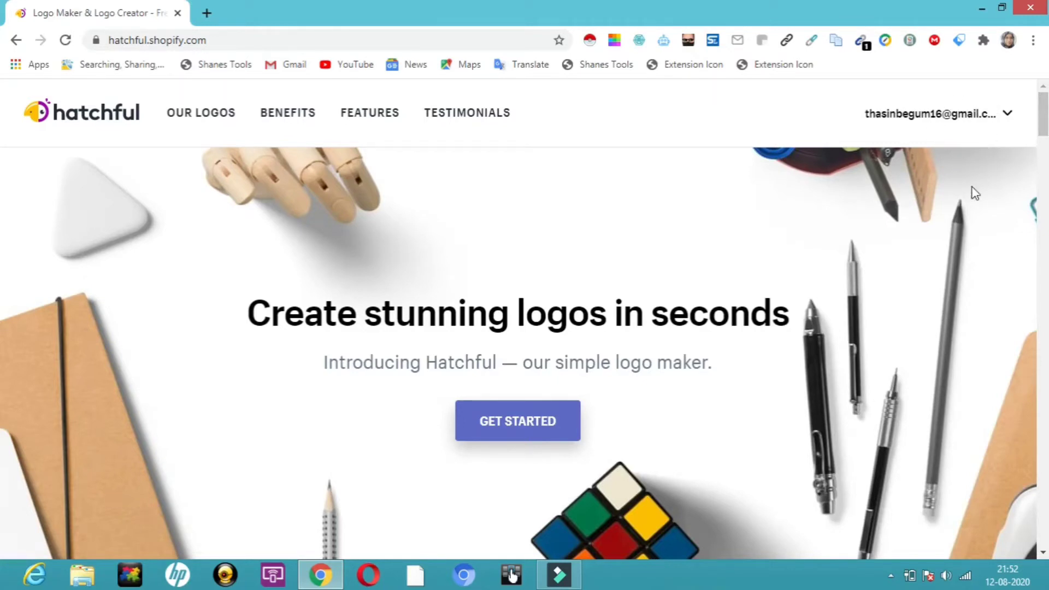
Scroll the Hatchful home page and start creating a new logo with GET STARTED
click(1042, 129)
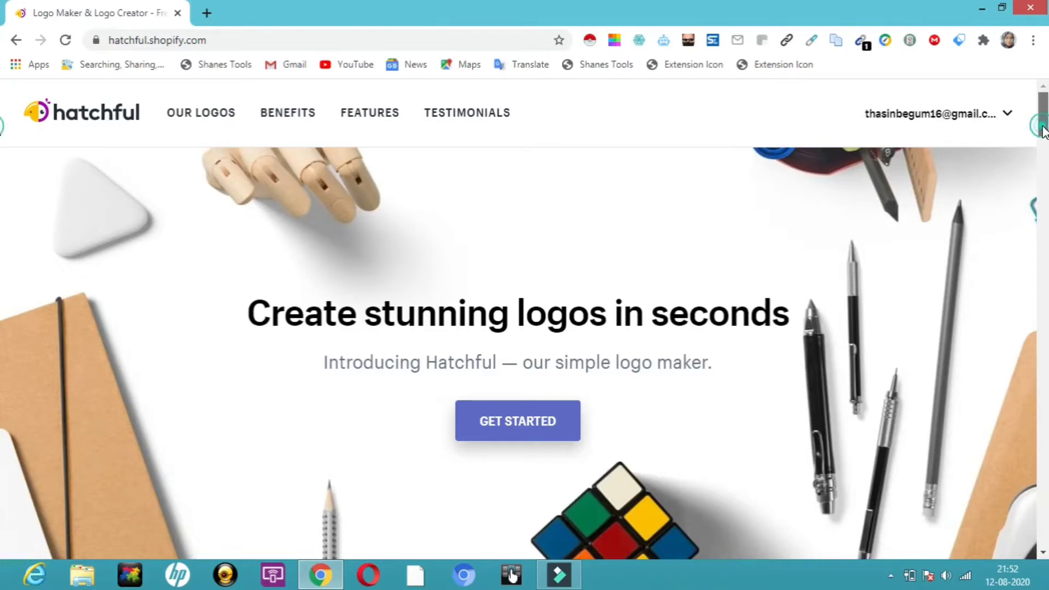
drag(1042, 129, 1046, 147)
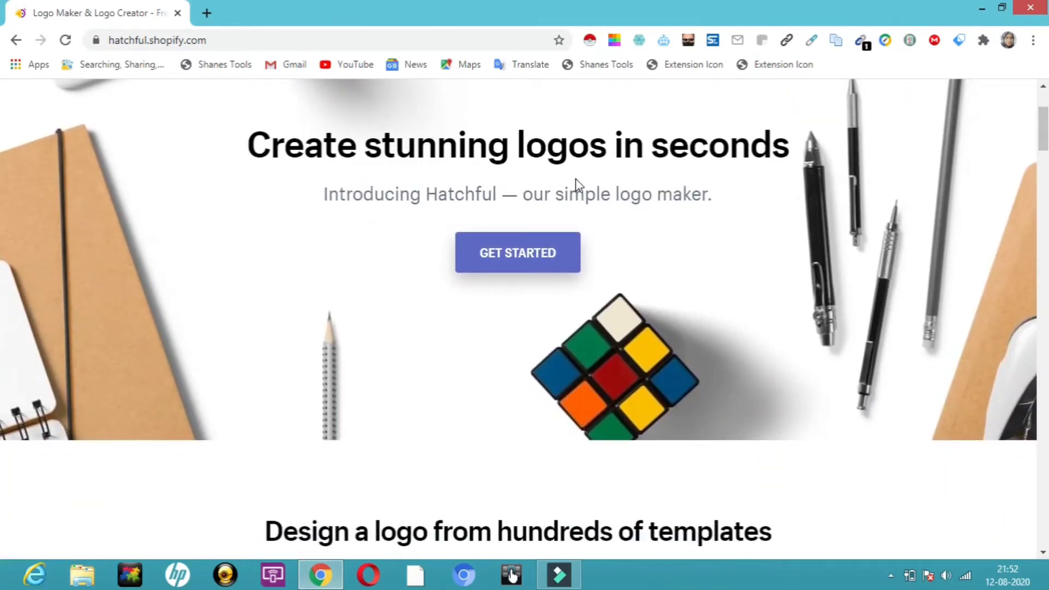
click(525, 260)
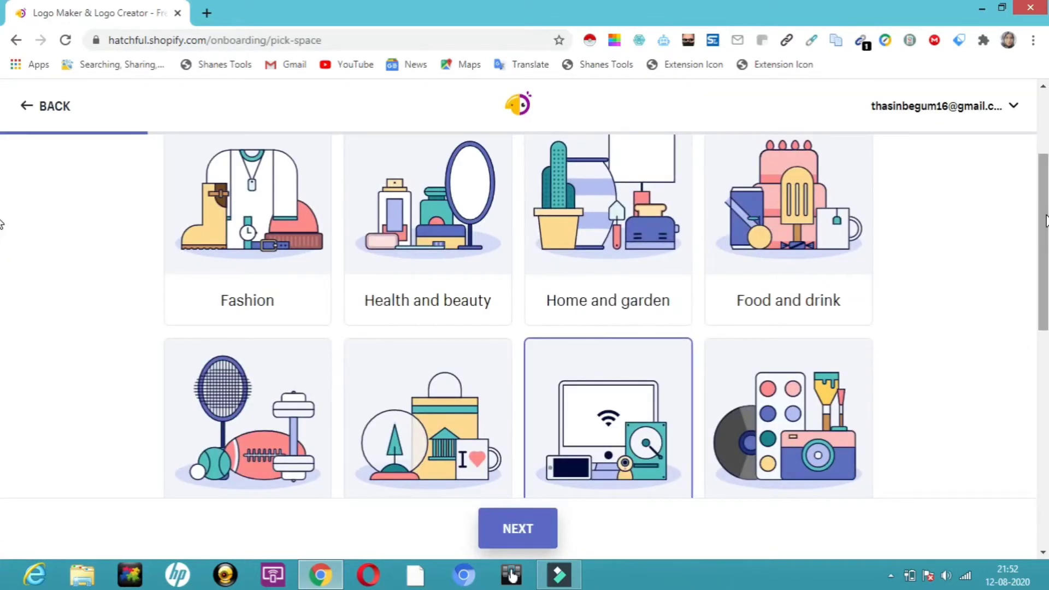
Choose Tech as the business category and Elegant as the visual style
scroll(3, 240, down, 2)
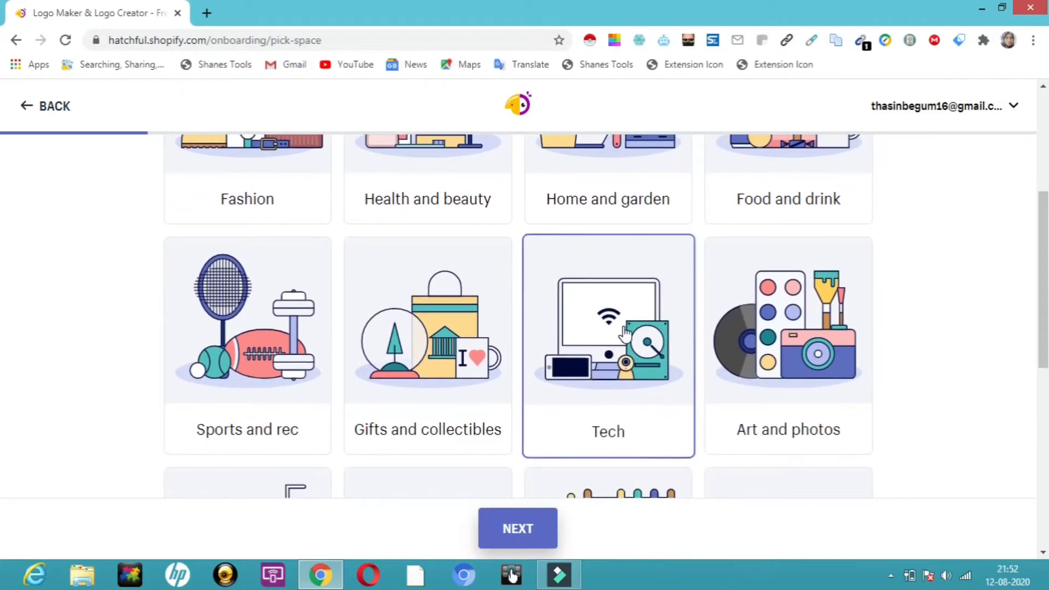
click(525, 522)
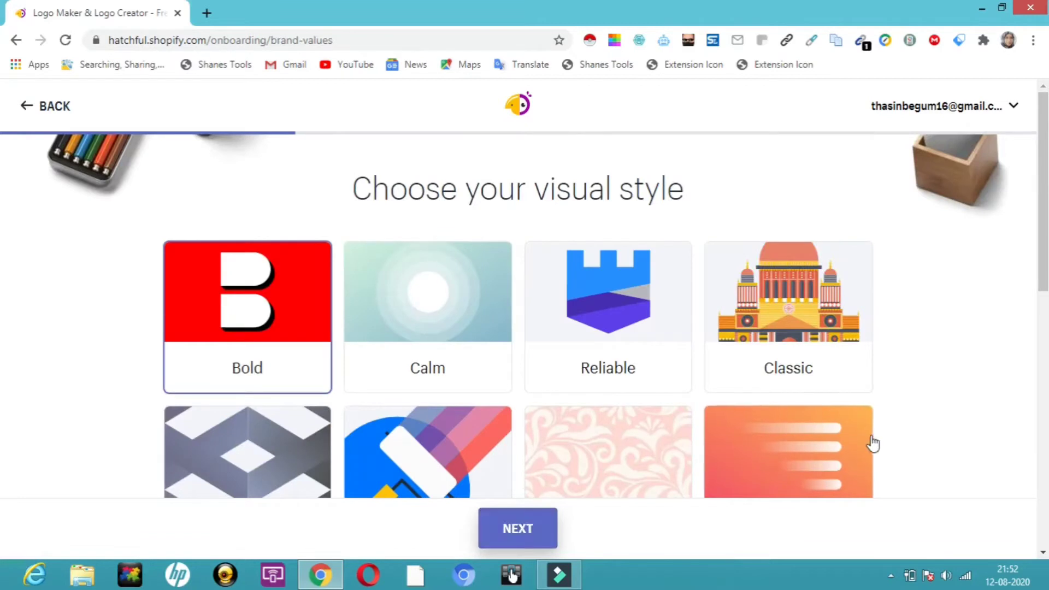
drag(1045, 273, 1045, 302)
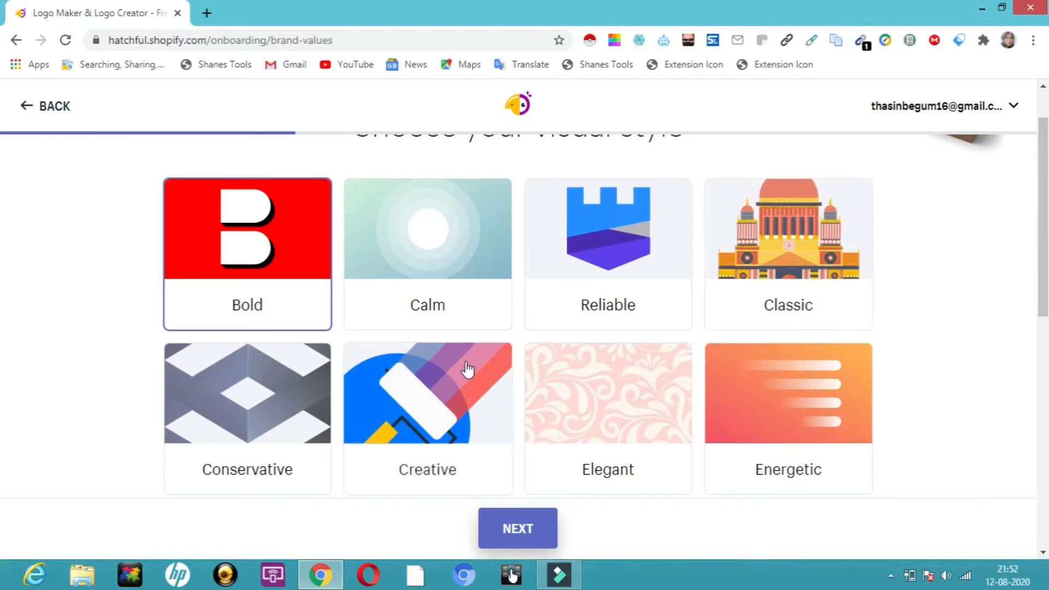
click(605, 384)
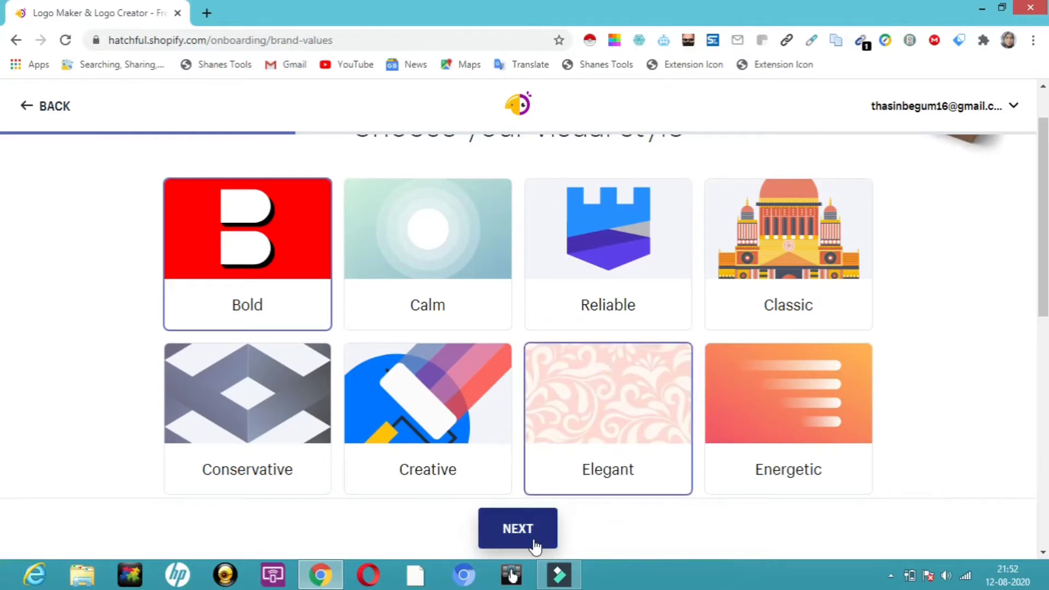
click(518, 536)
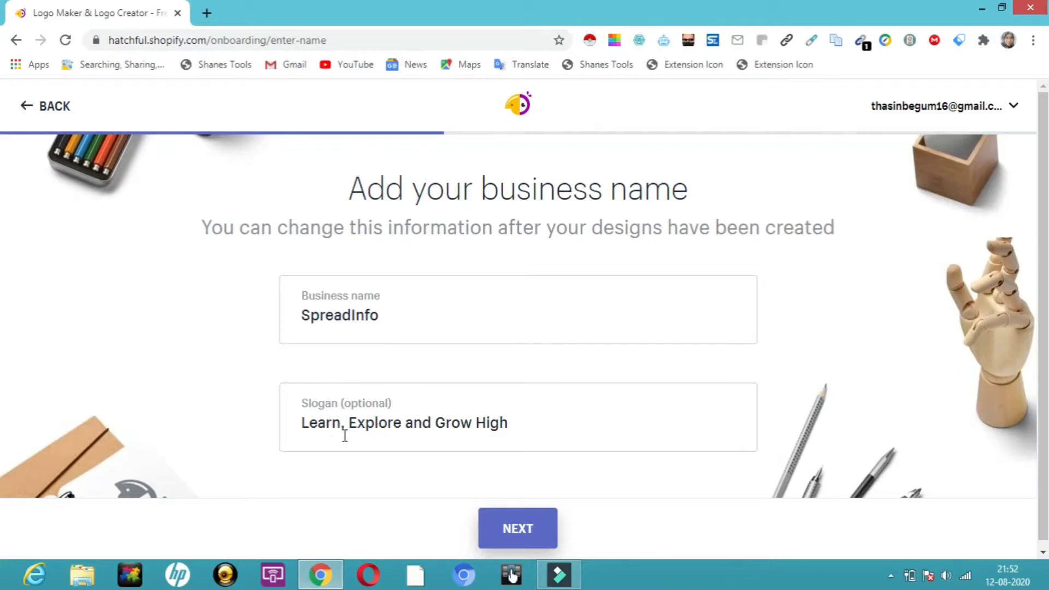
Accept SpreadInfo with slogan 'Learn, Explore and Grow High' and keep all logo uses, including Print and swag, checked
click(526, 538)
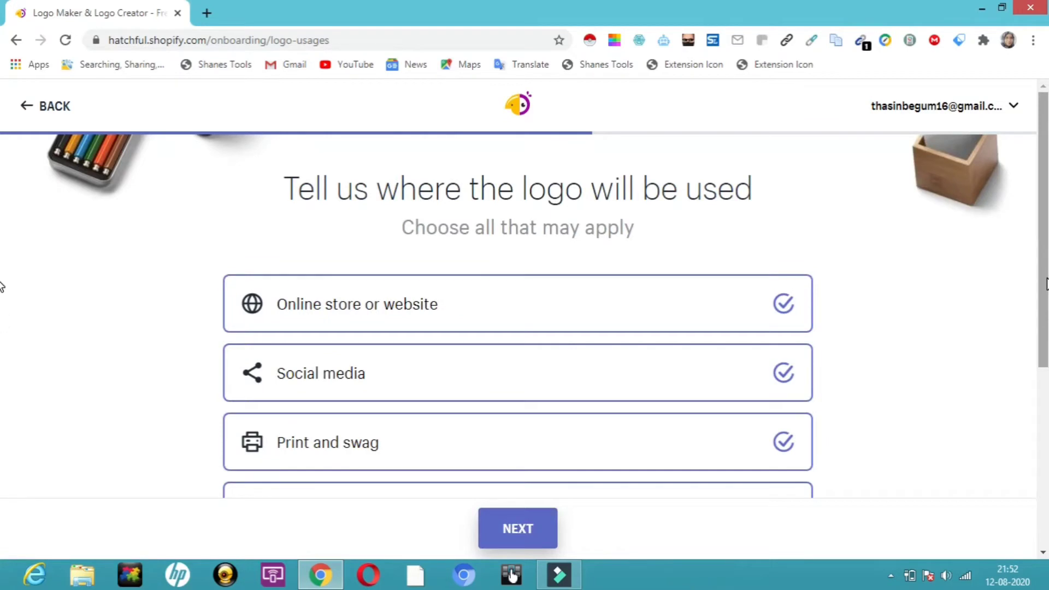
drag(1042, 280, 1046, 328)
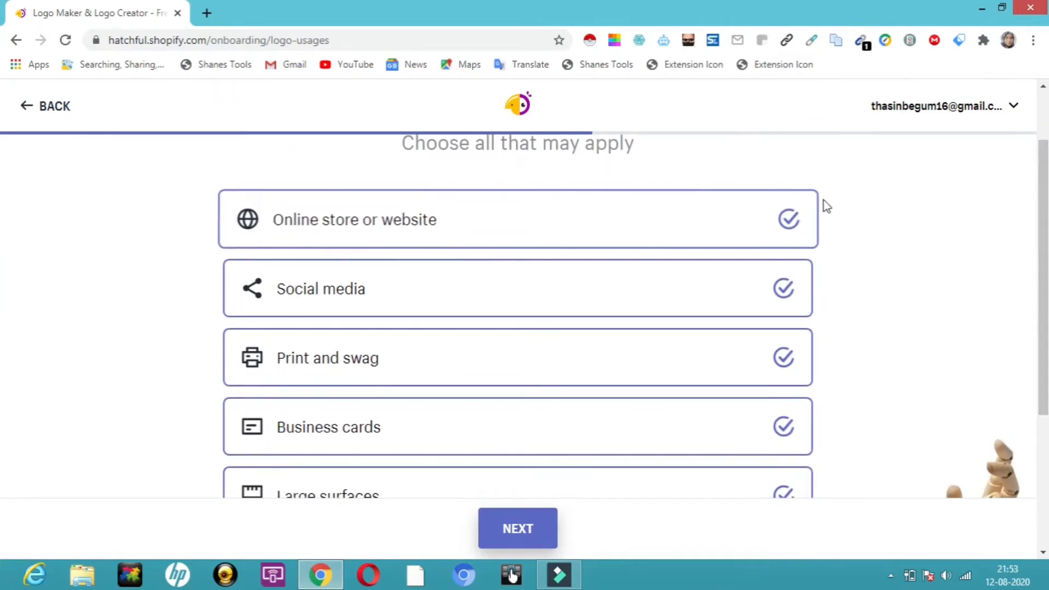
click(792, 359)
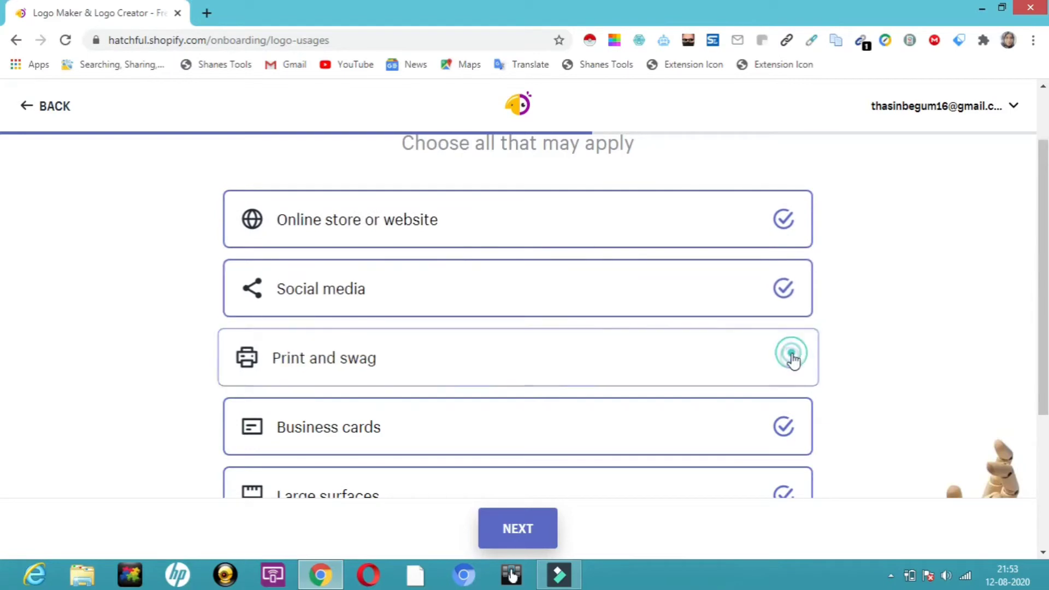
click(793, 358)
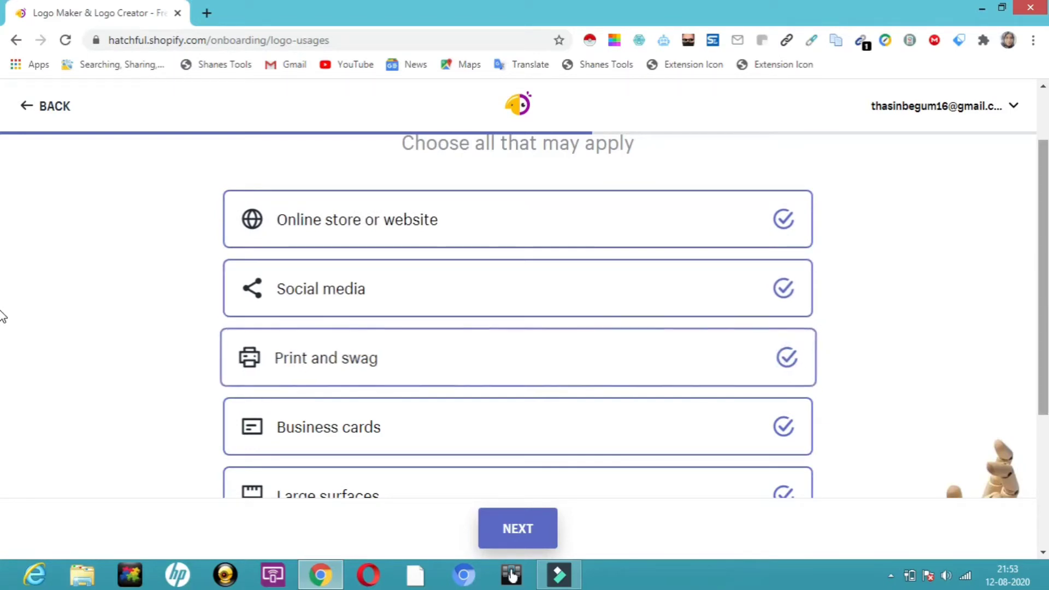
scroll(1044, 316, down, 4)
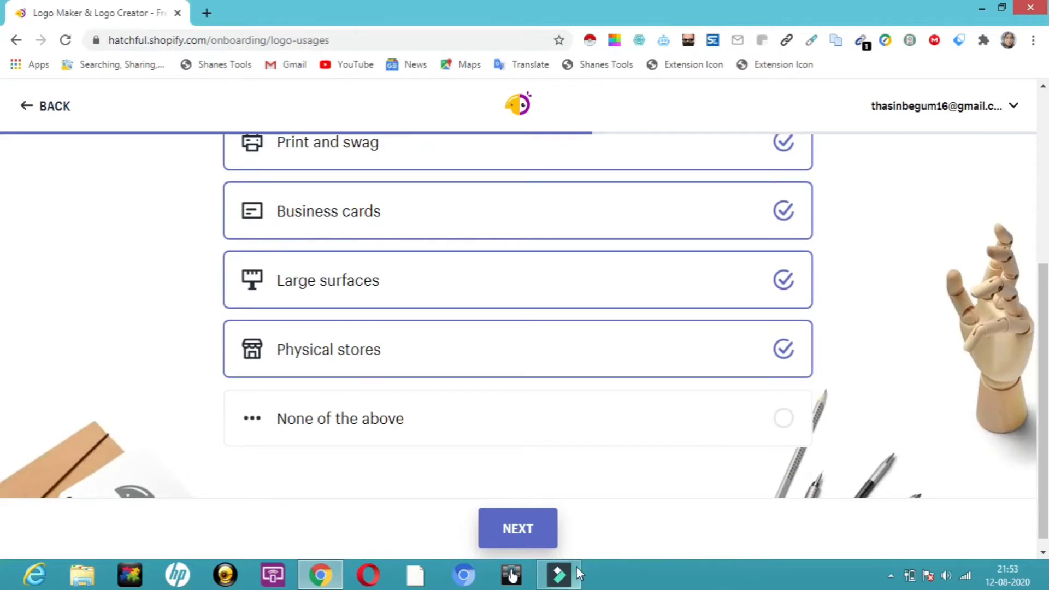
click(518, 533)
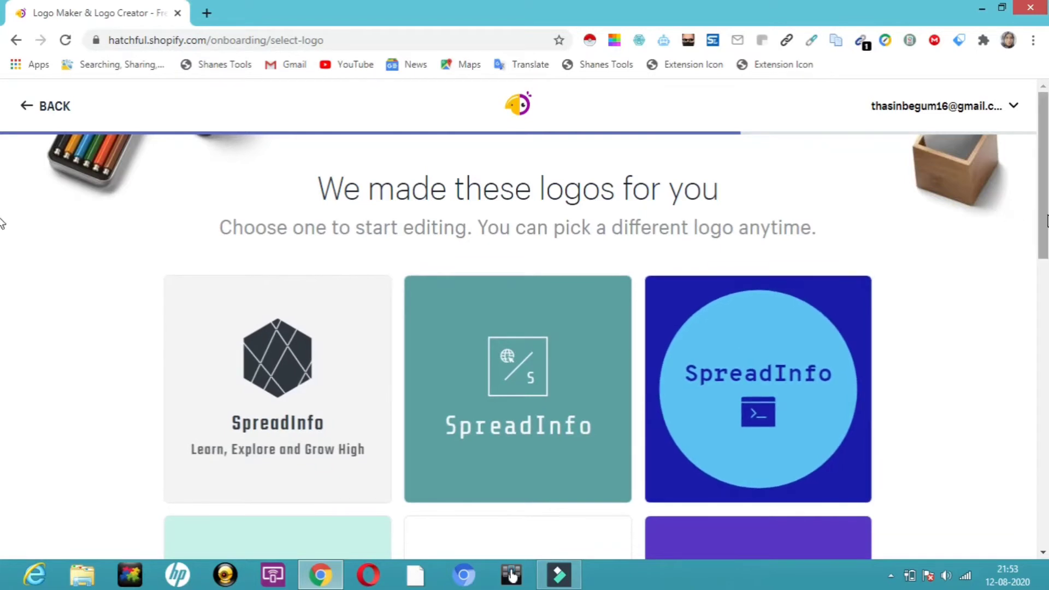
Scroll up and down through the generated SpreadInfo logo designs to compare them
scroll(2, 225, down, 5)
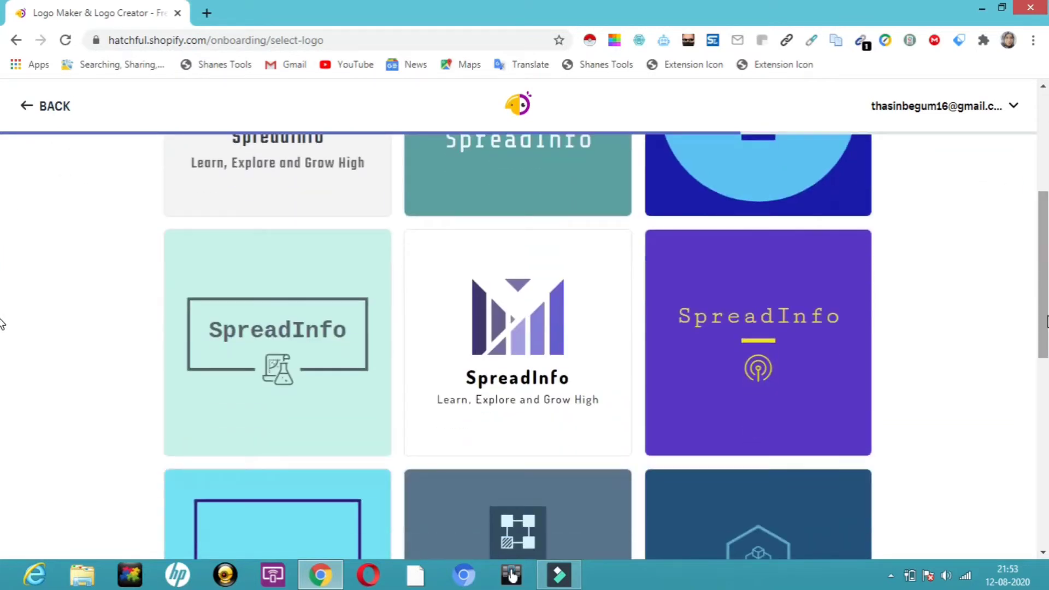
scroll(2, 323, down, 5)
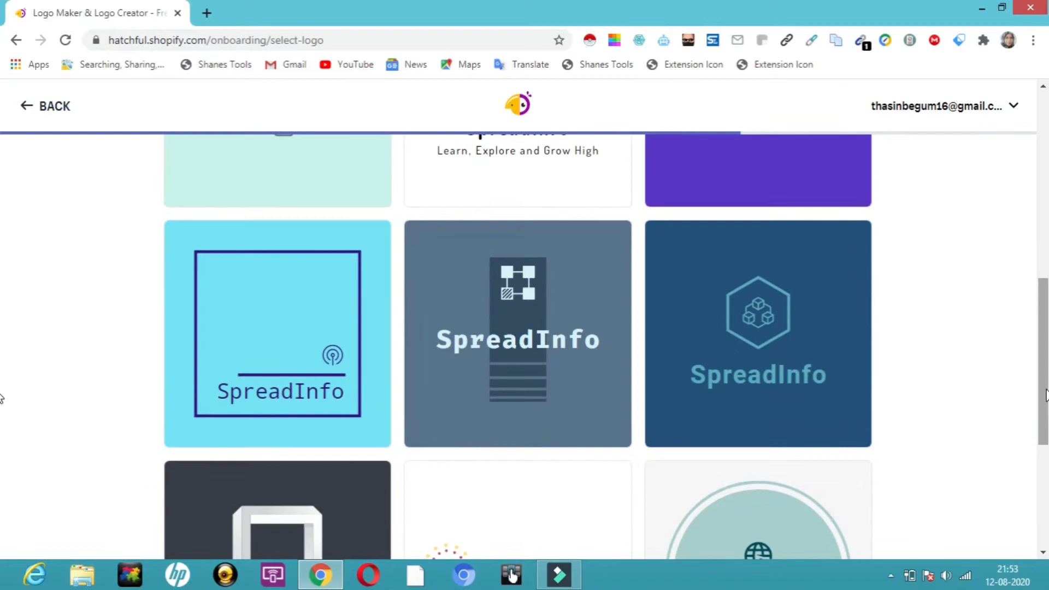
scroll(1, 437, down, 5)
scroll(1, 497, up, 2)
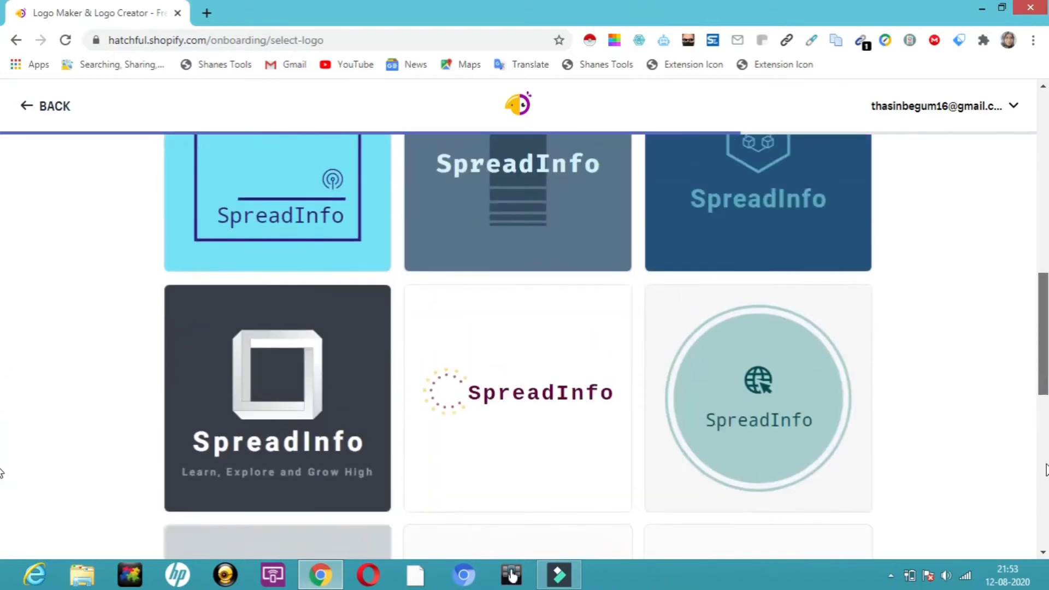
scroll(2, 519, down, 3)
scroll(1, 541, down, 3)
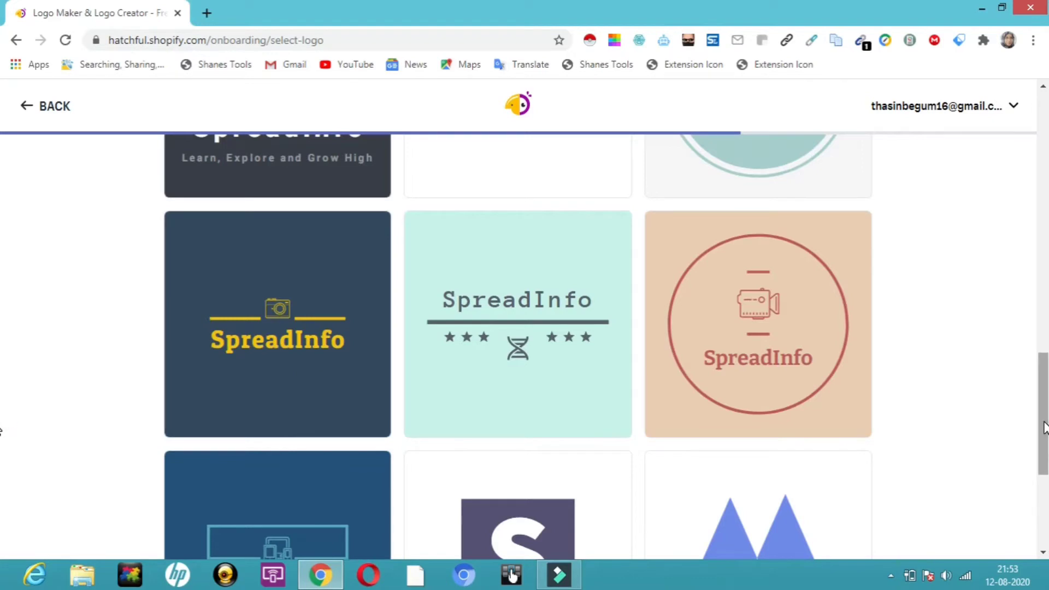
scroll(1045, 428, down, 5)
scroll(1041, 429, up, 2)
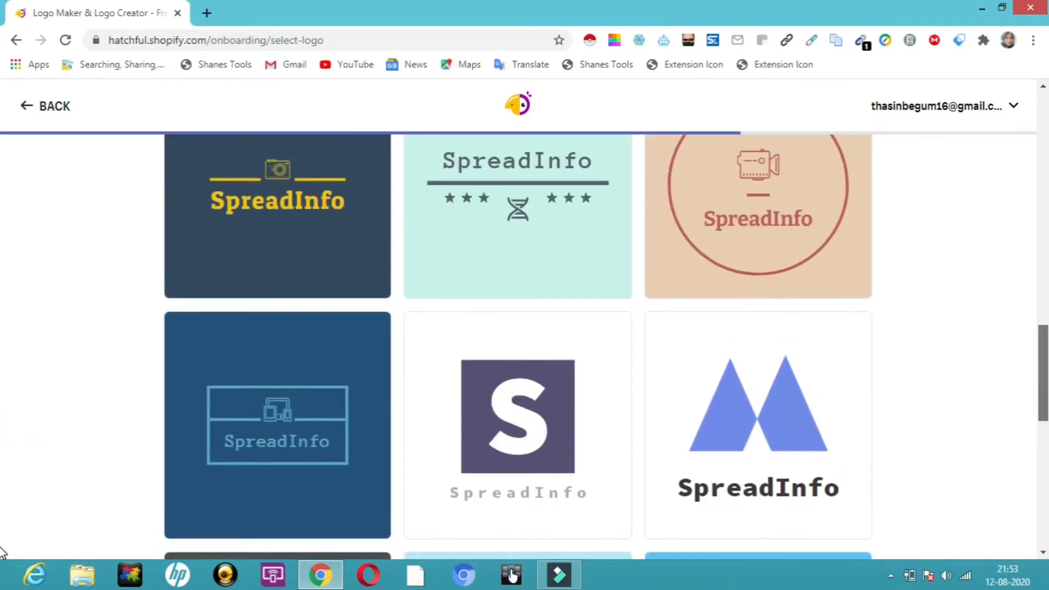
scroll(2, 462, up, 7)
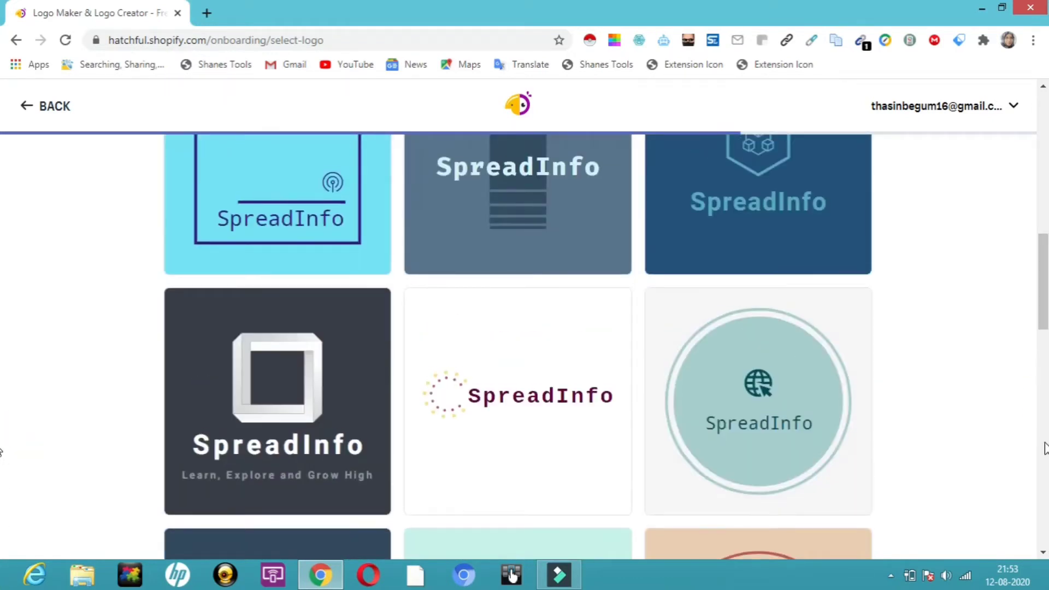
Open the dotted-circle SpreadInfo logo, then abandon it and return to the logo gallery
click(563, 346)
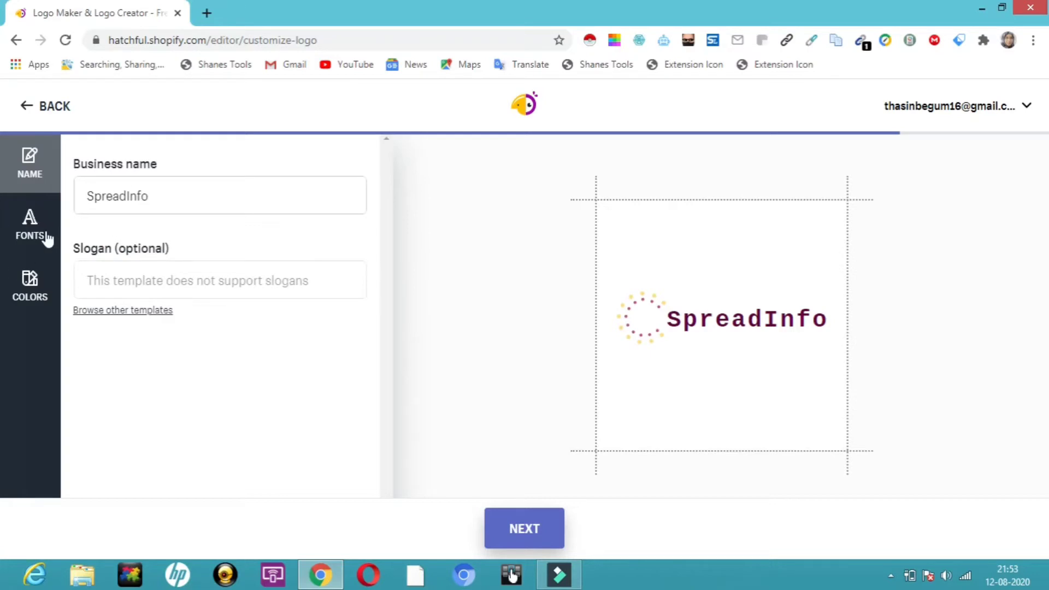
click(143, 282)
click(36, 108)
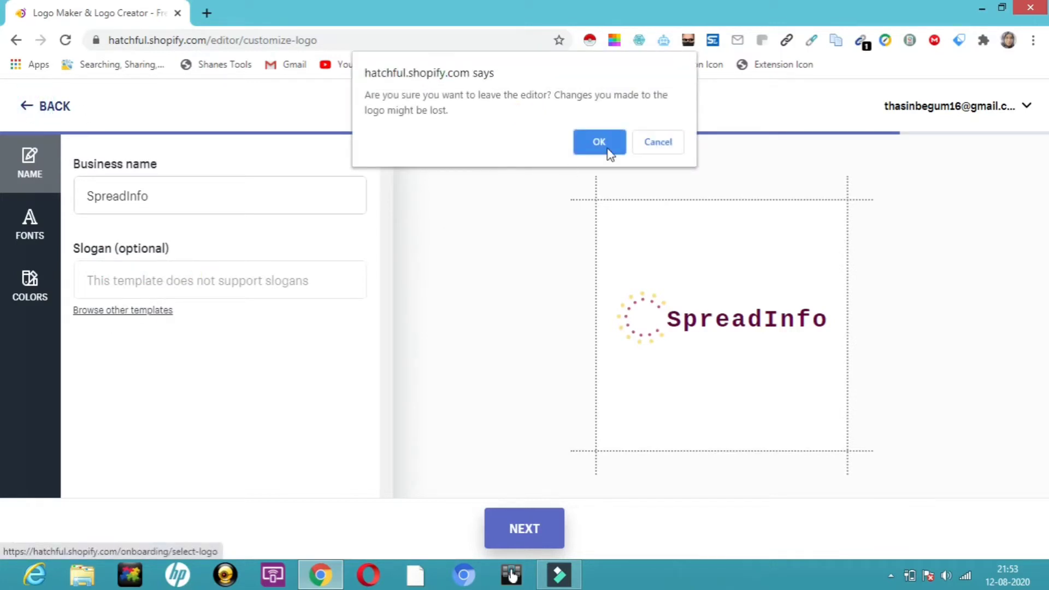
click(659, 142)
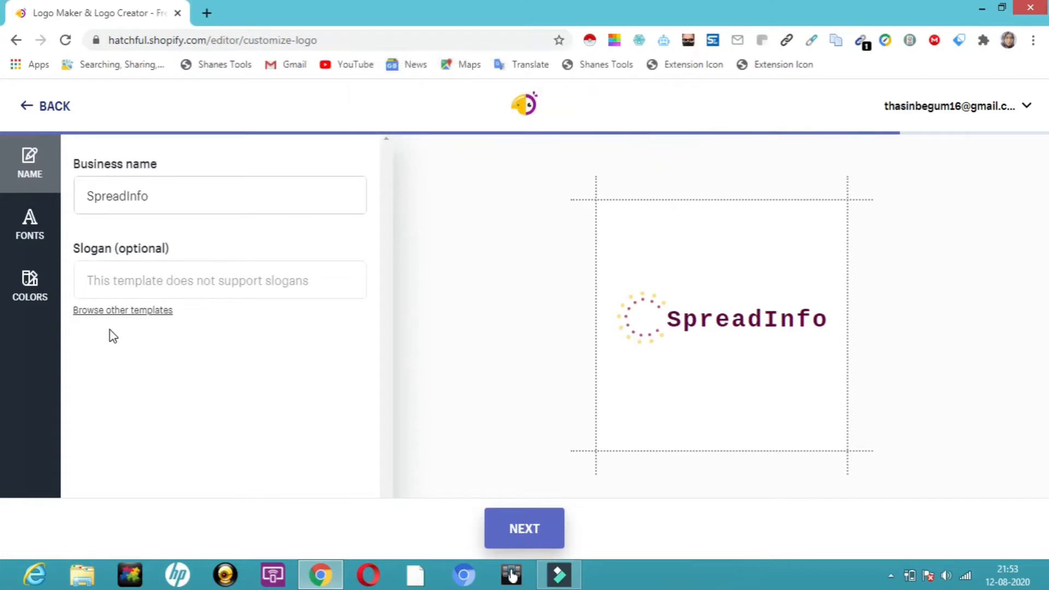
click(143, 317)
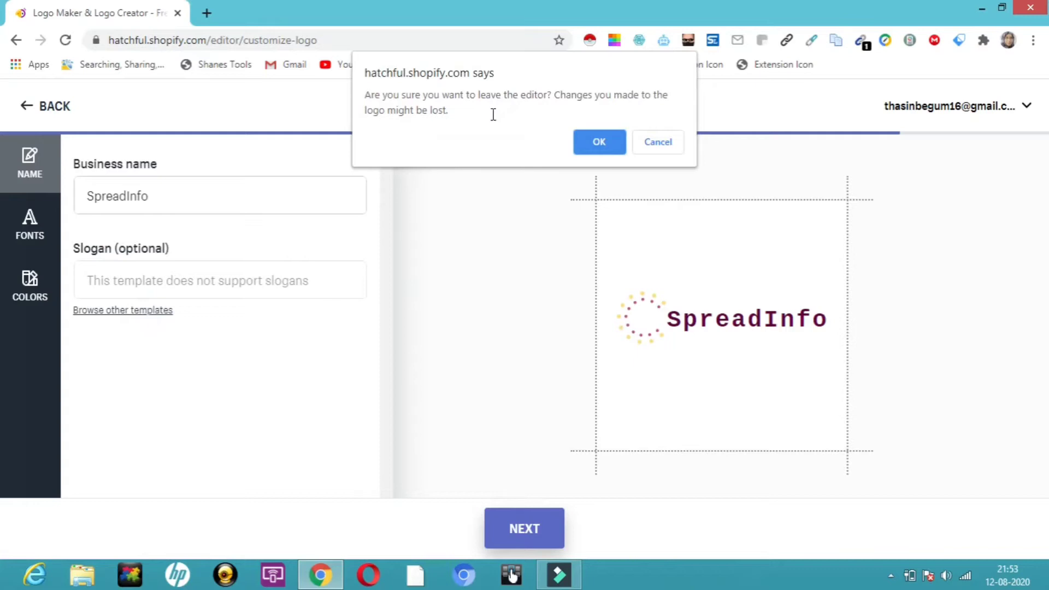
click(596, 143)
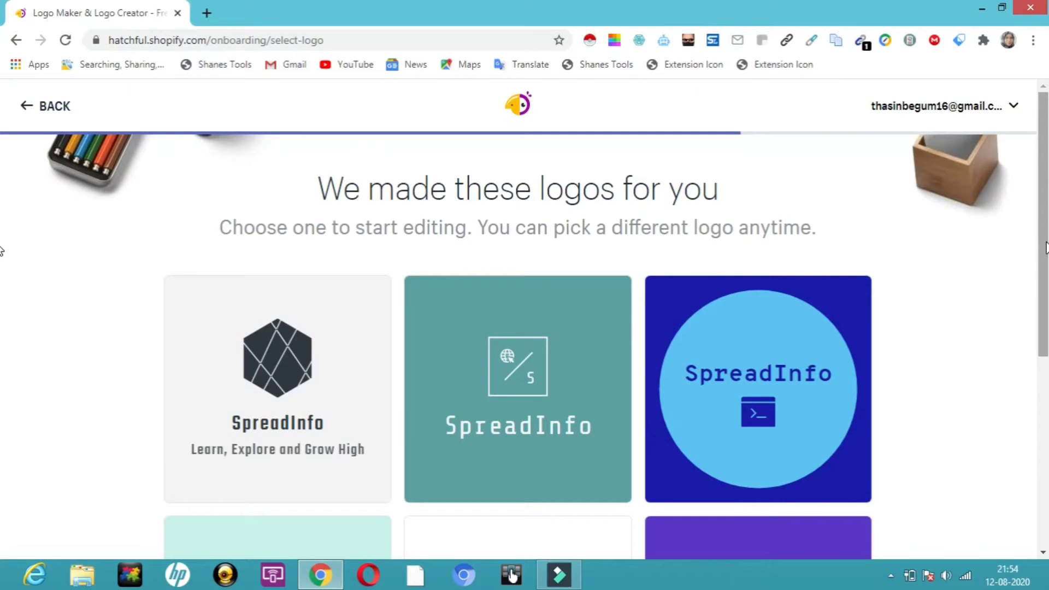
Open the purple M SpreadInfo logo and switch its text to the bold monospace font
scroll(1, 250, down, 3)
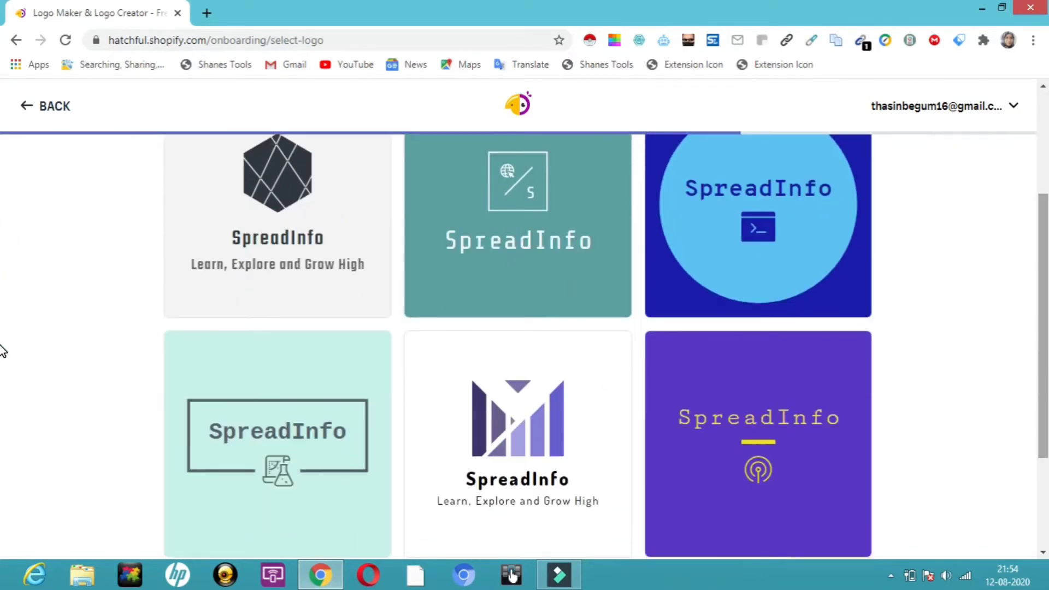
click(579, 439)
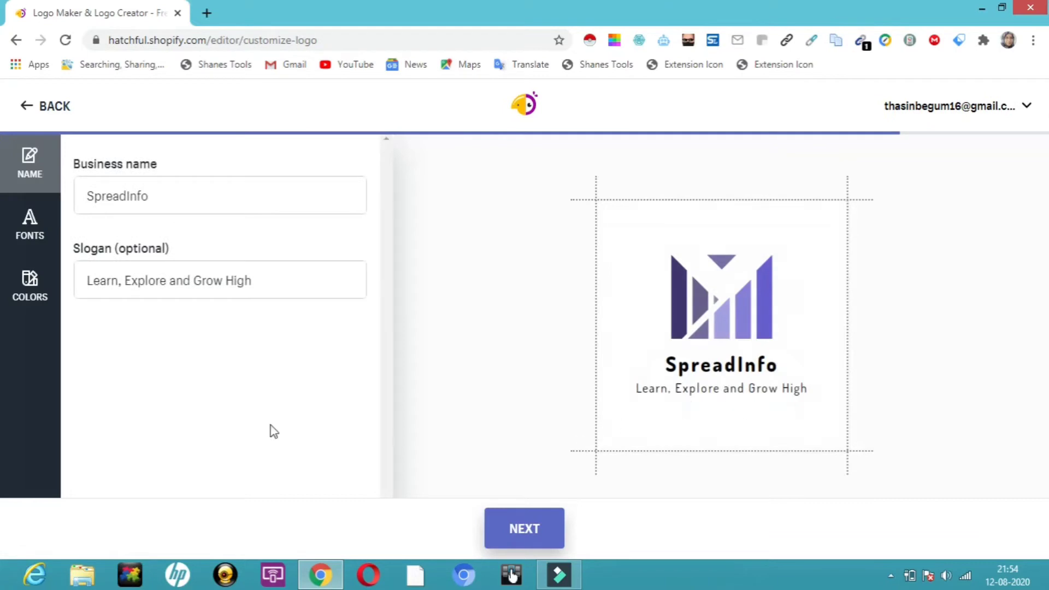
click(30, 230)
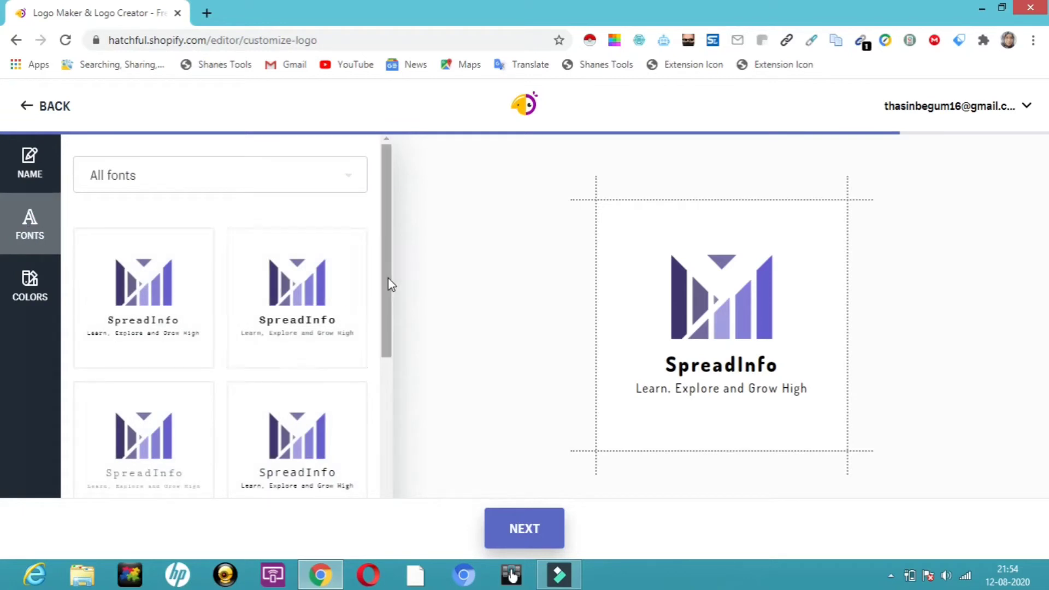
drag(391, 284, 407, 403)
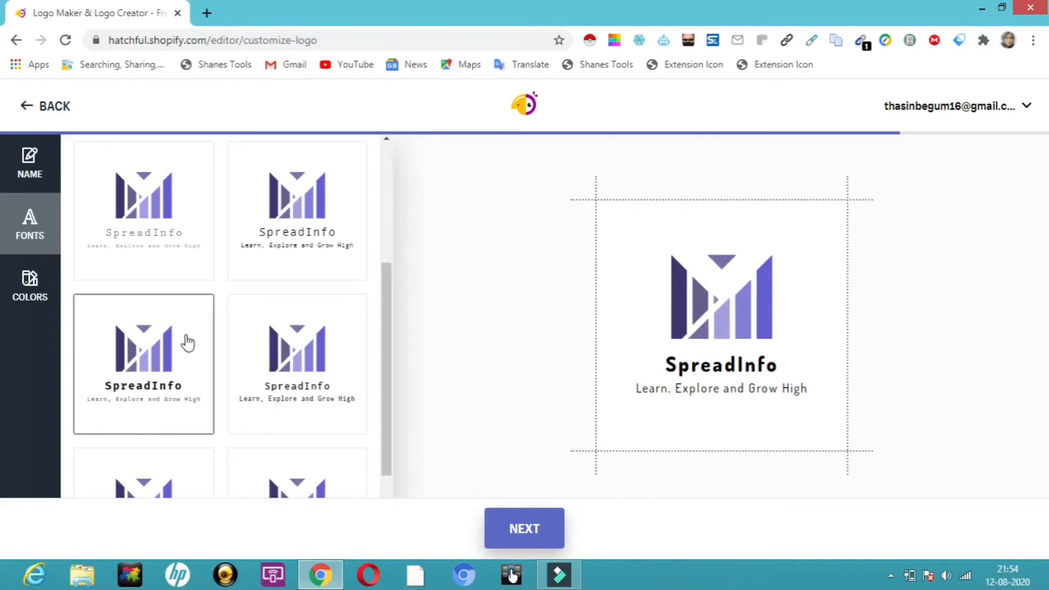
click(297, 349)
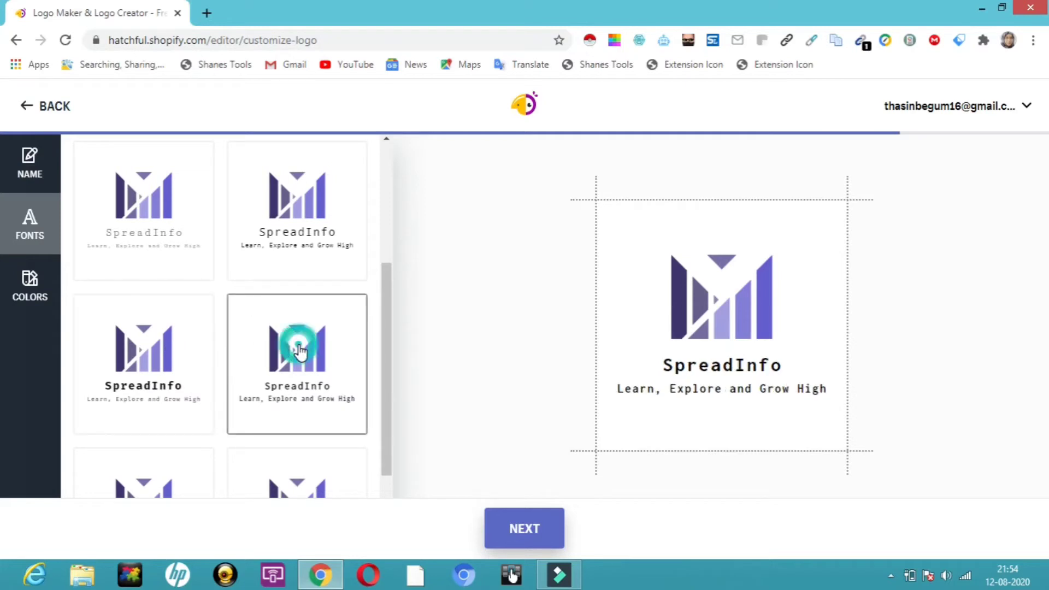
click(125, 389)
click(29, 290)
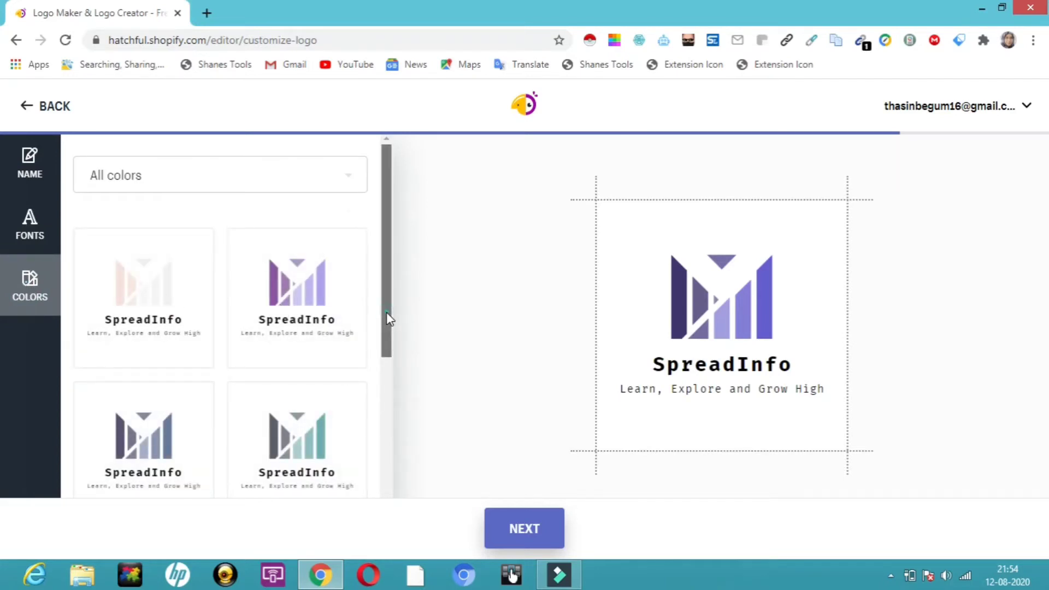
Recolour the M logo with the teal colour scheme
click(387, 339)
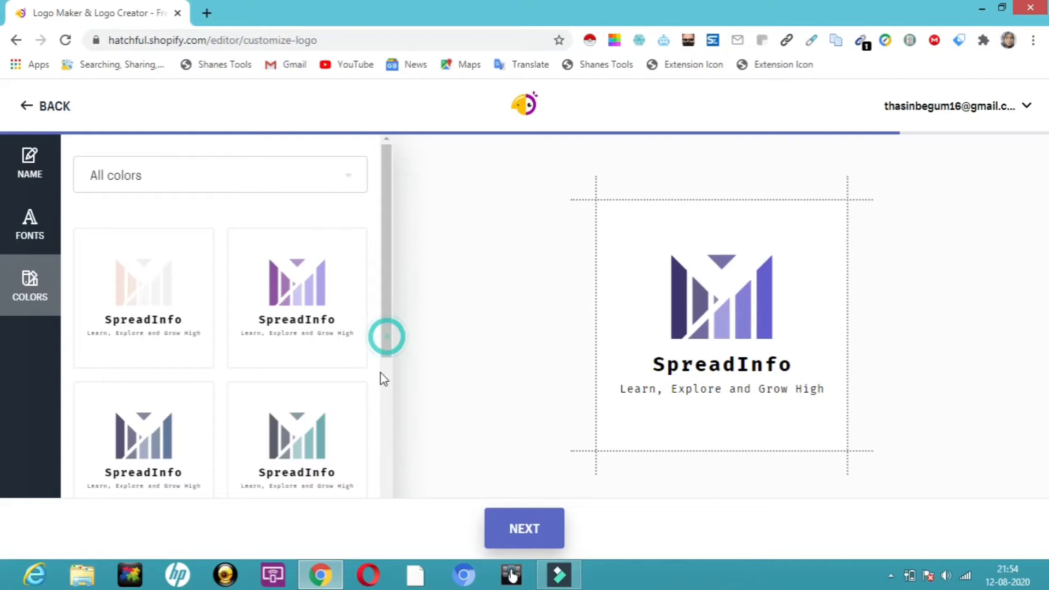
click(386, 344)
drag(385, 346, 415, 555)
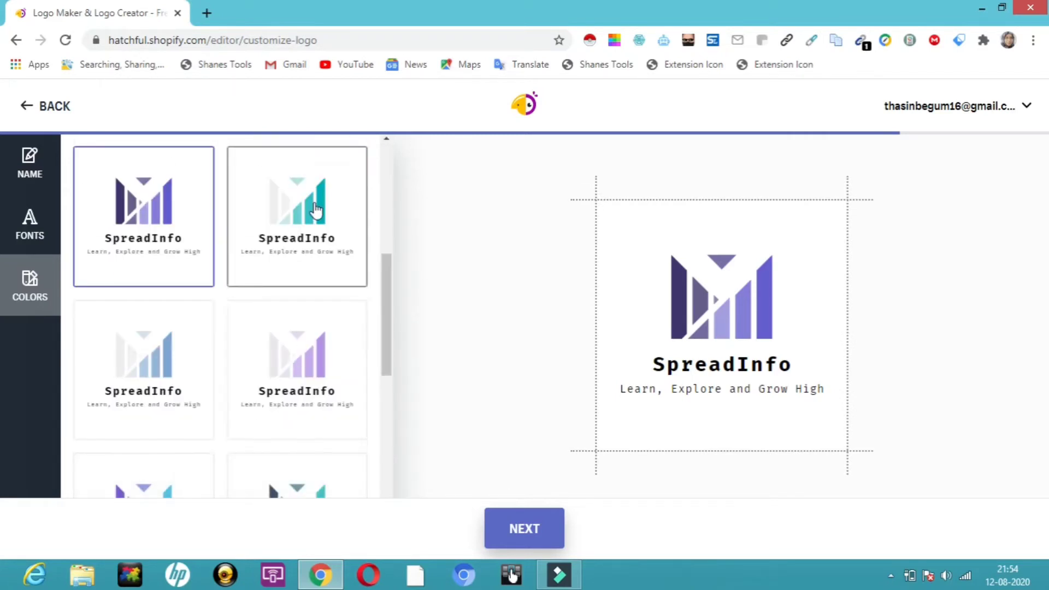
click(315, 212)
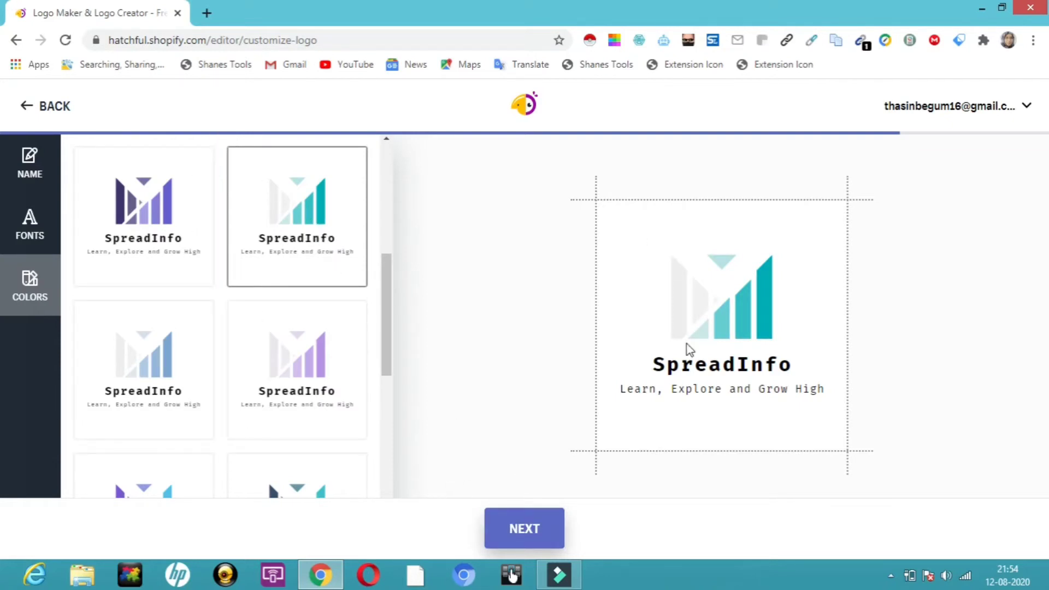
Leave the editor, browse the gallery, and open the dark navy SpreadInfo camera logo
click(42, 111)
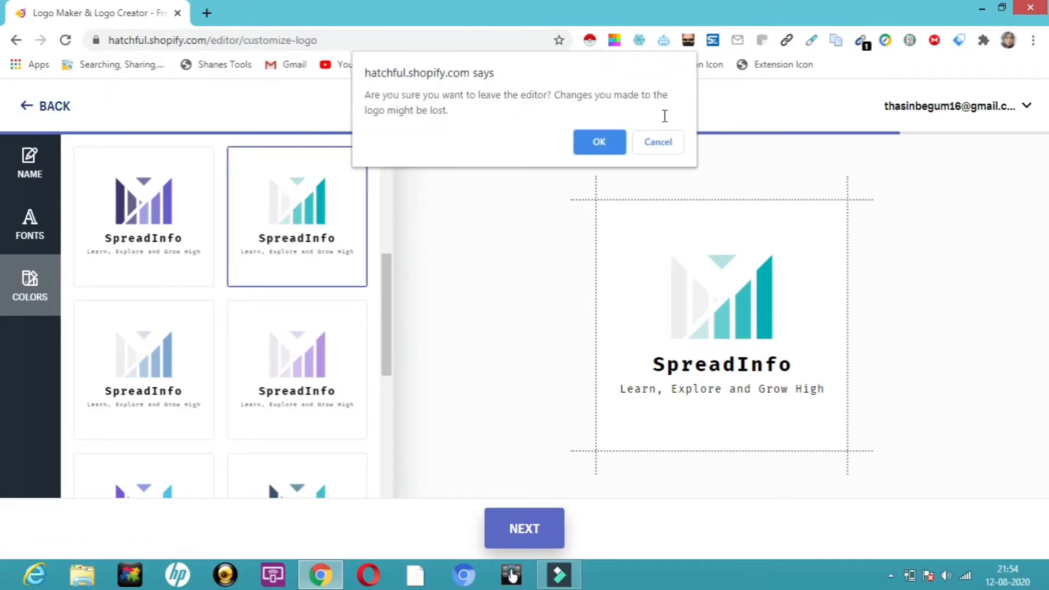
click(596, 148)
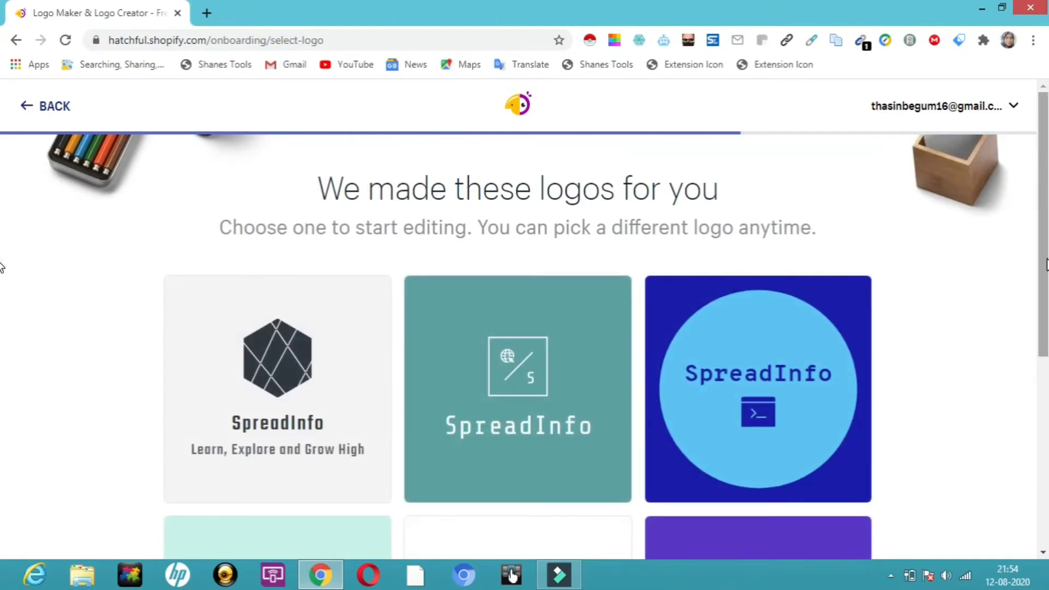
scroll(2, 268, down, 6)
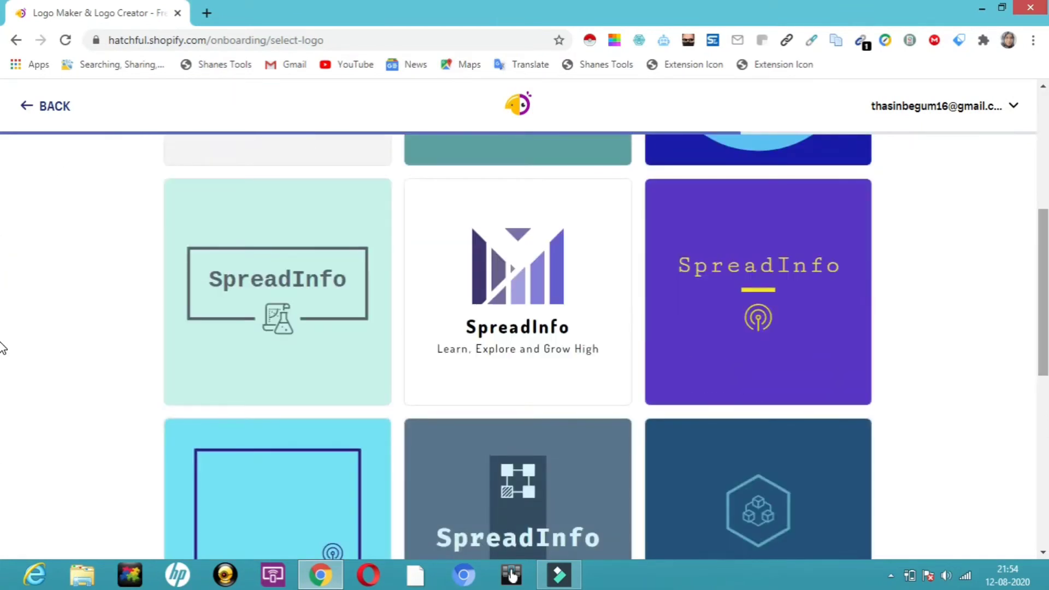
scroll(1, 328, down, 5)
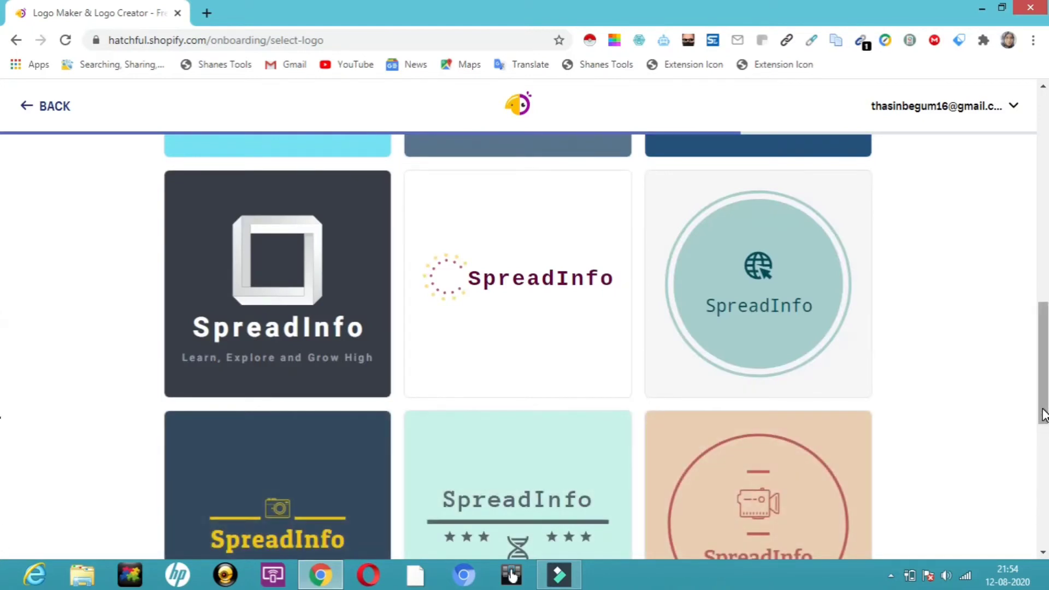
scroll(2, 511, down, 8)
scroll(2, 511, up, 1)
scroll(2, 509, up, 1)
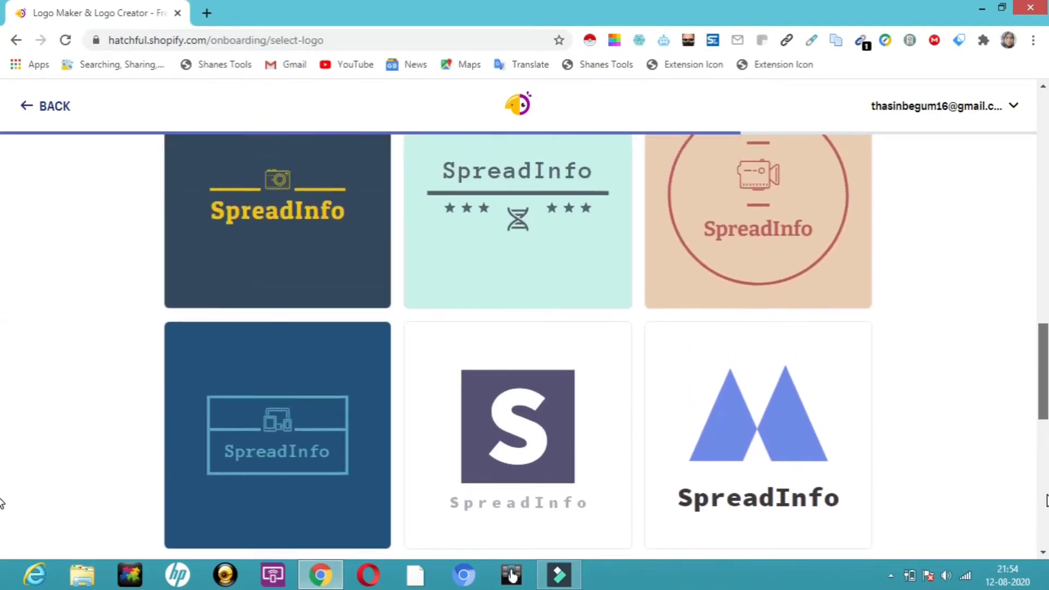
click(296, 241)
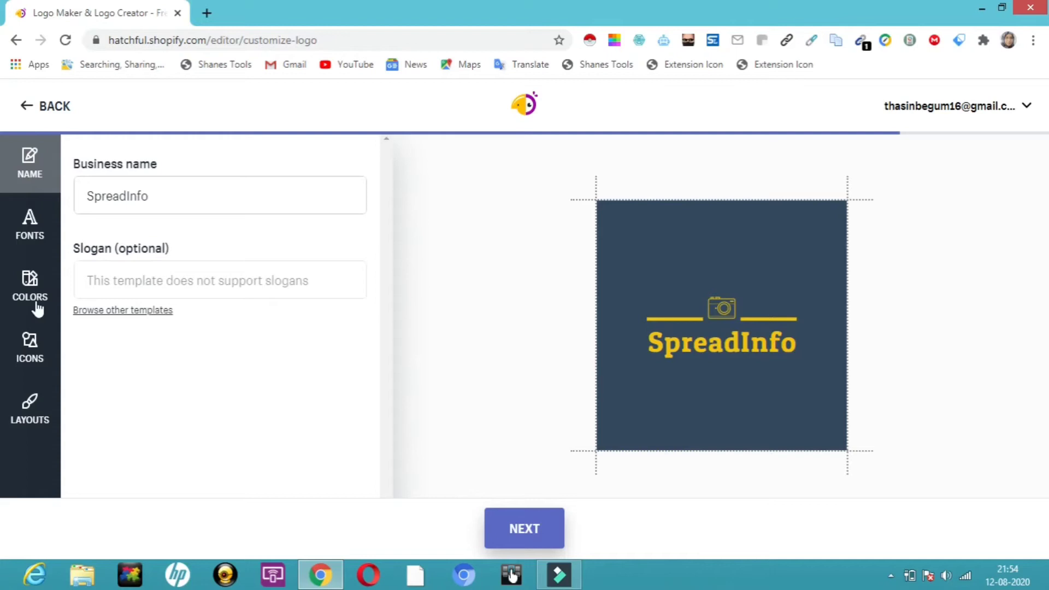
Try the starred, plain and dotted-line layouts, then apply the double-line layout around the camera
click(33, 419)
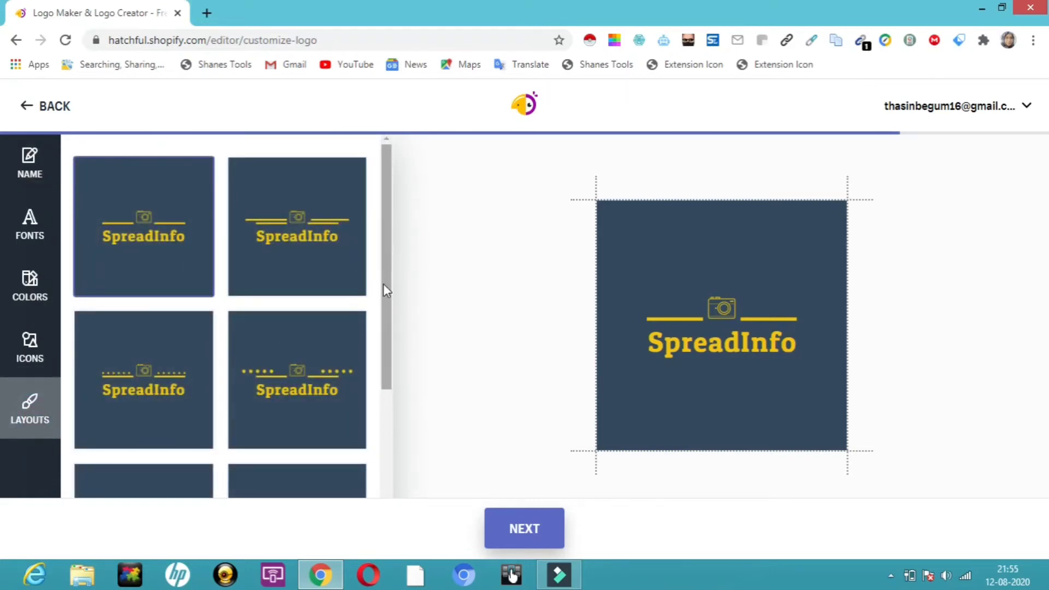
scroll(389, 383, down, 5)
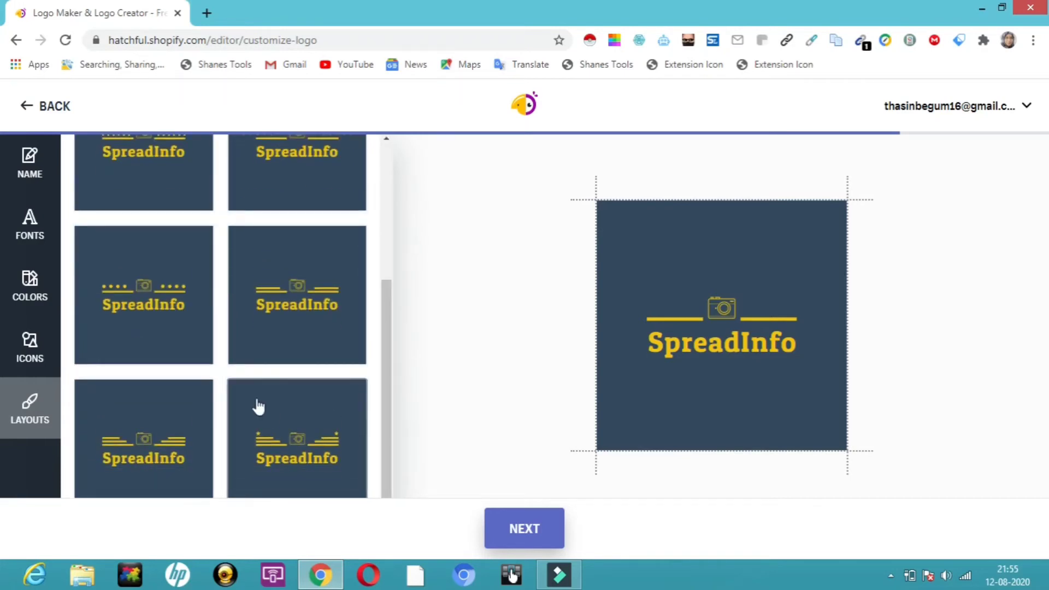
click(311, 463)
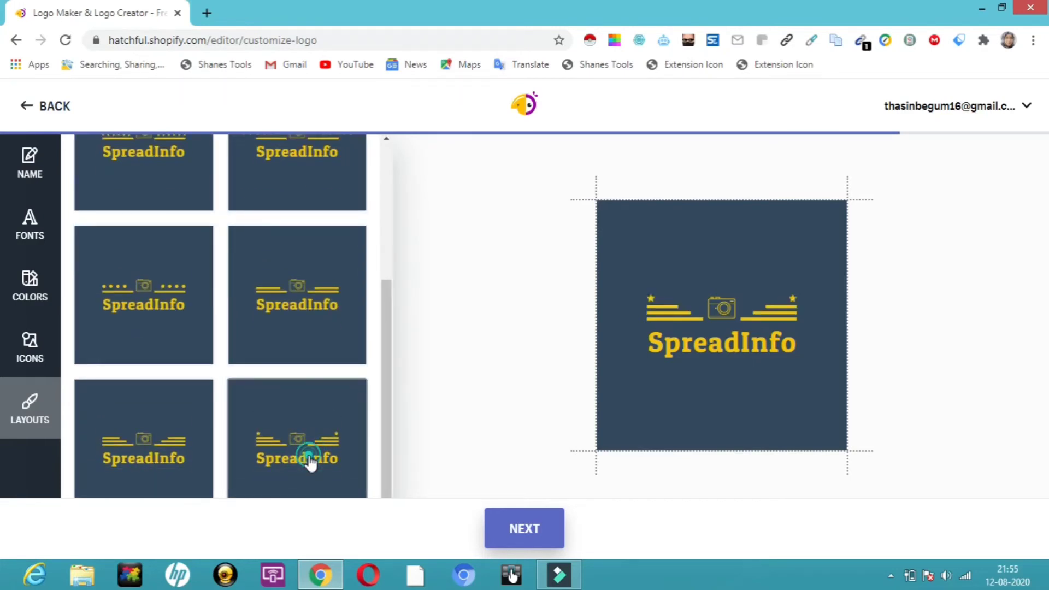
click(148, 453)
click(154, 275)
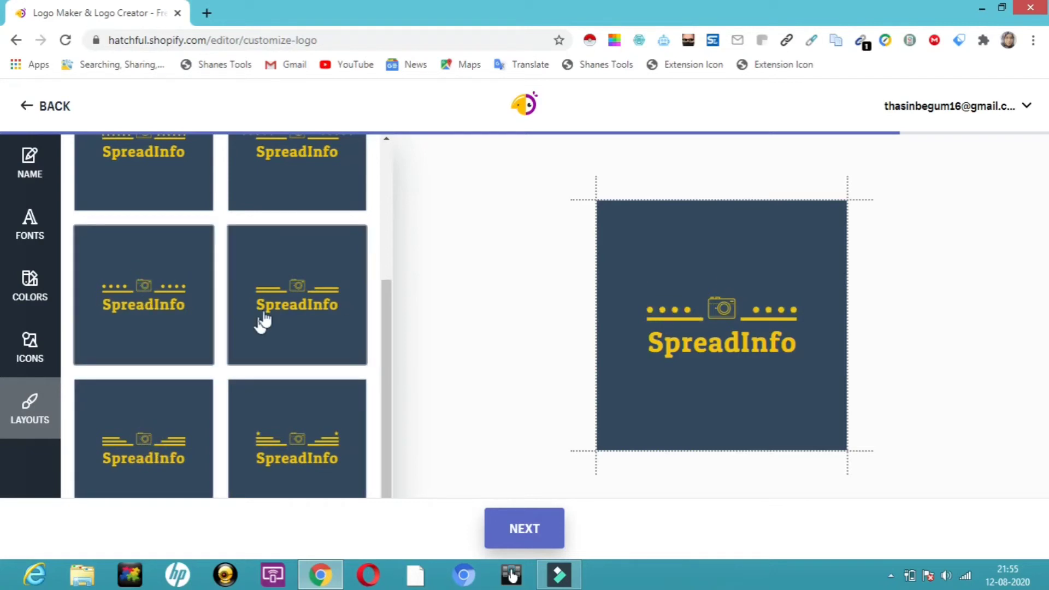
click(325, 291)
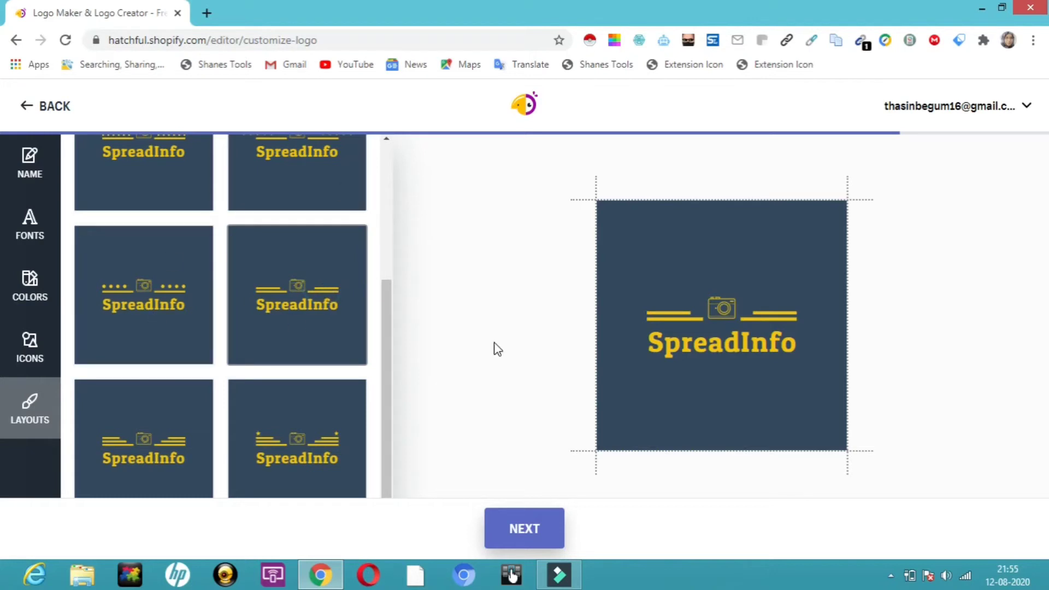
Try wind, T, bomb, airplane, @ and briefcase icons, then settle on the laptop-on-conveyor icon
click(24, 354)
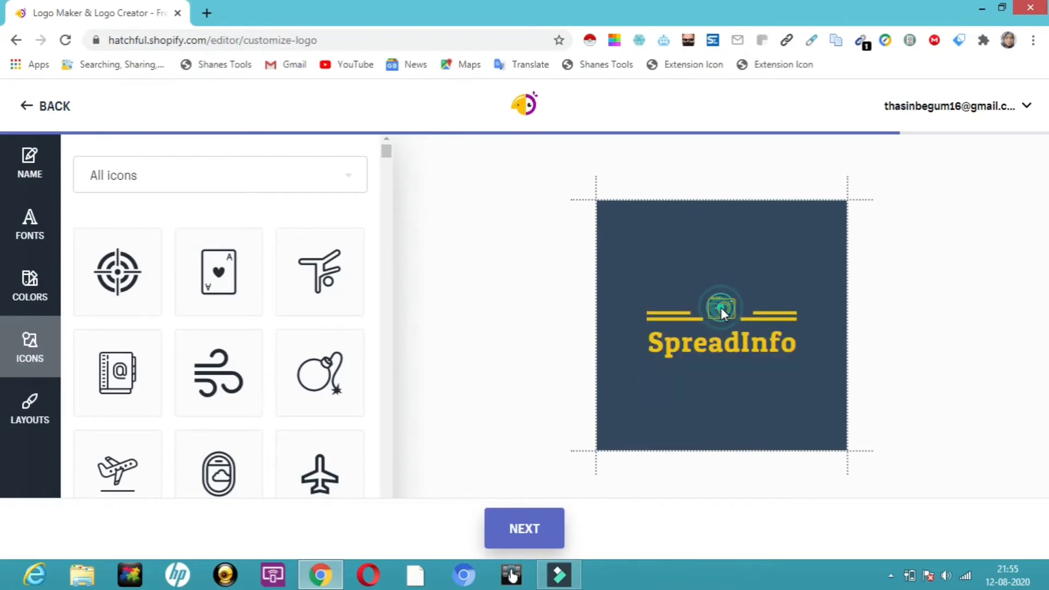
click(223, 352)
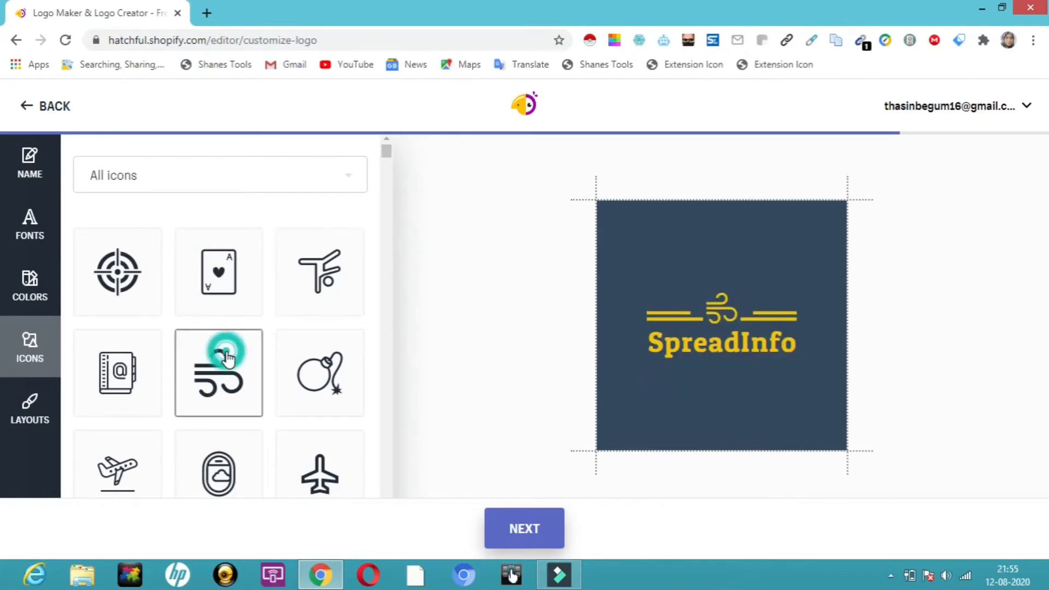
click(331, 270)
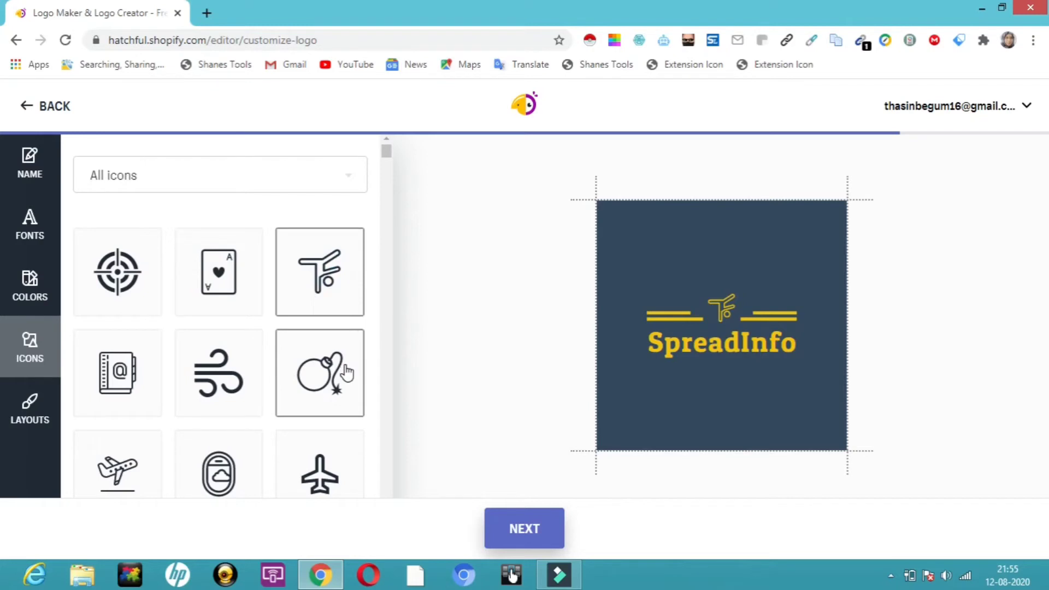
click(344, 369)
click(333, 484)
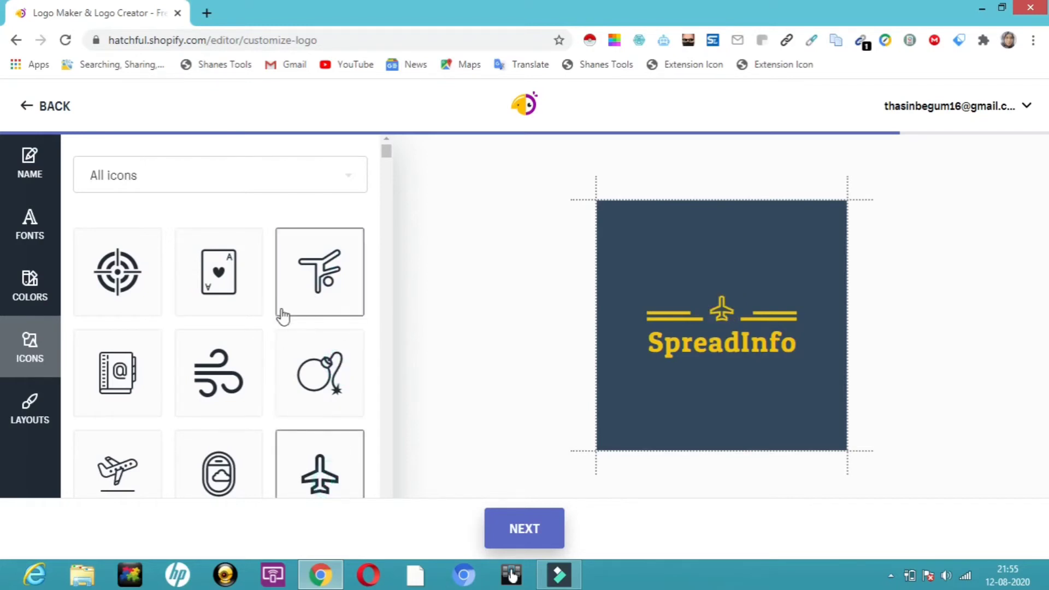
click(129, 374)
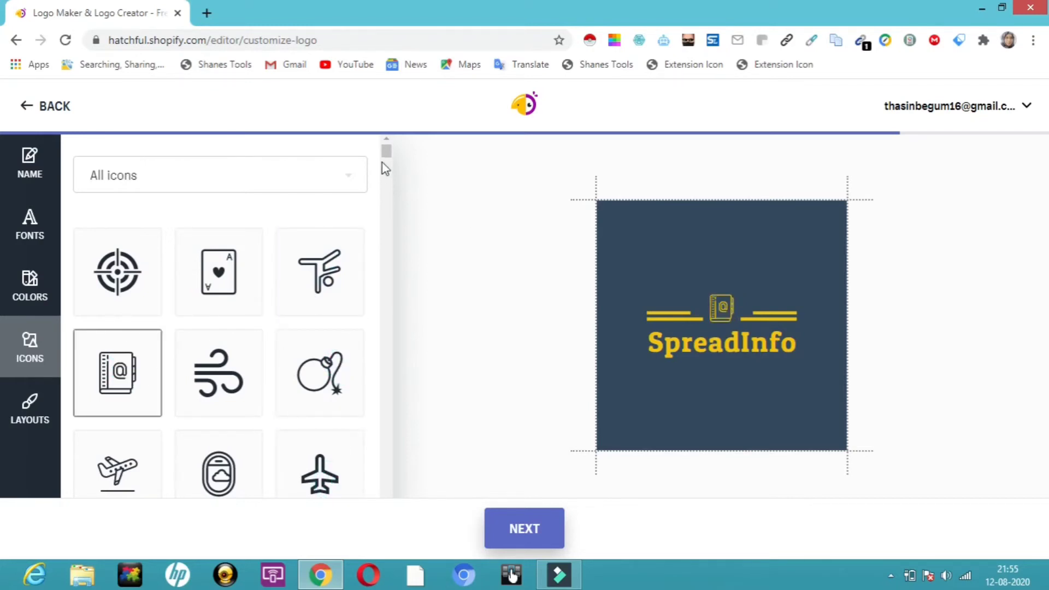
drag(387, 154, 397, 217)
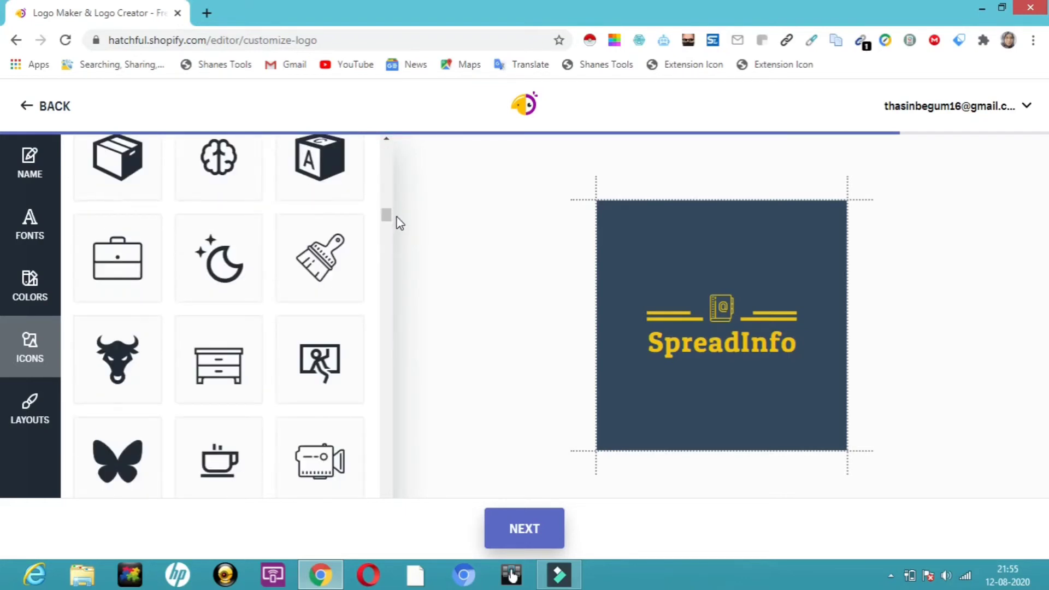
click(116, 271)
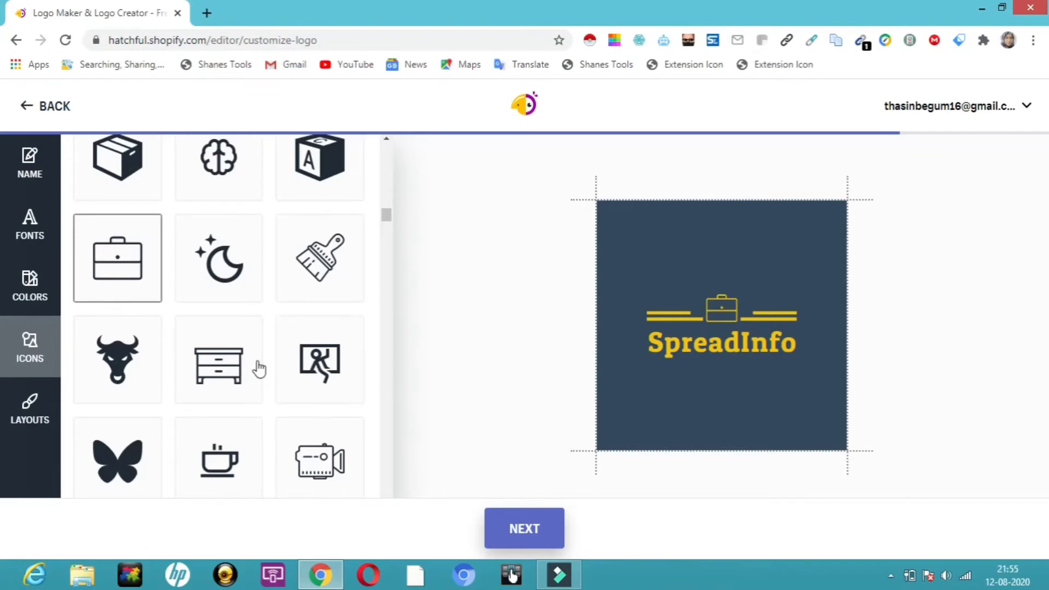
drag(387, 220, 399, 267)
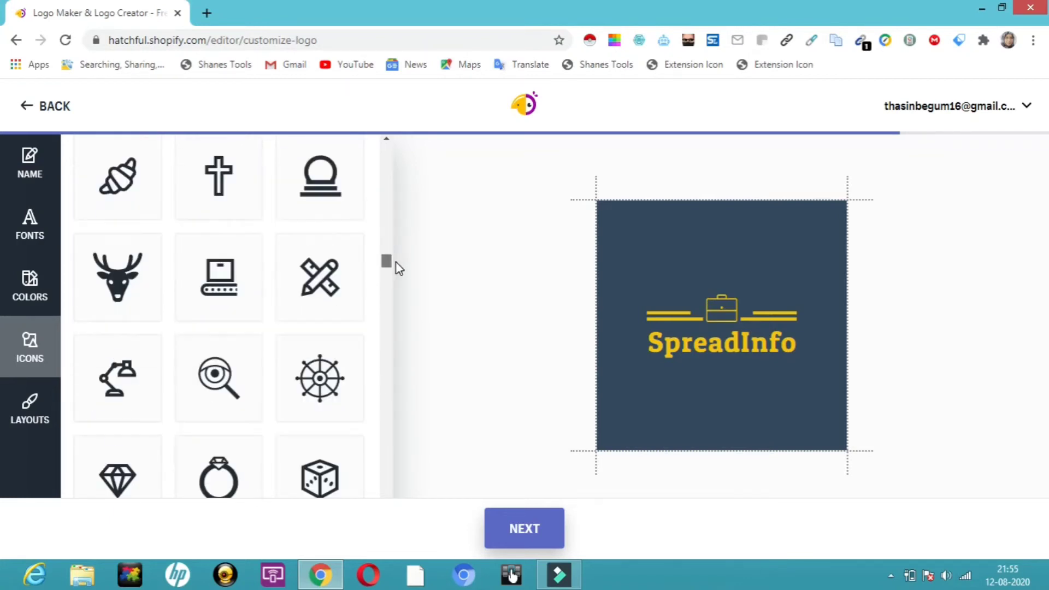
click(211, 296)
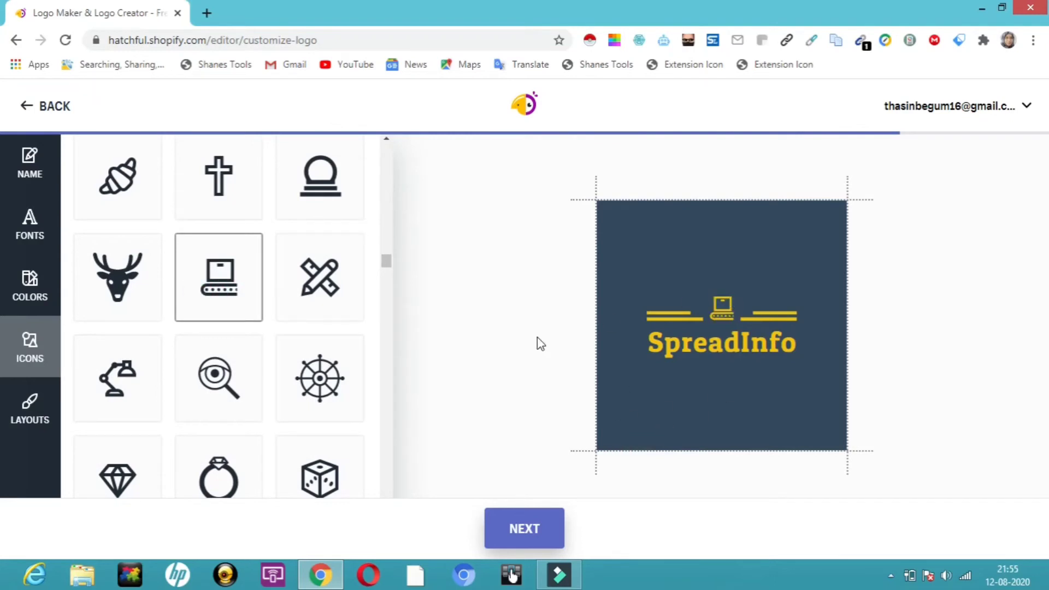
Try the teal and lilac colour schemes, then settle on the light-blue and white palette
click(22, 293)
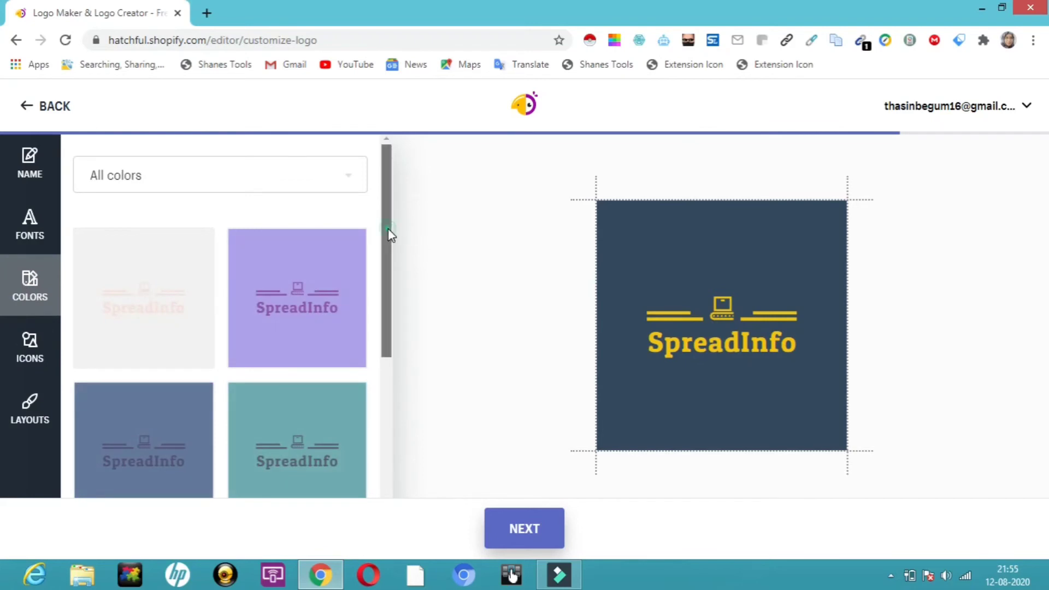
drag(388, 228, 401, 419)
click(348, 354)
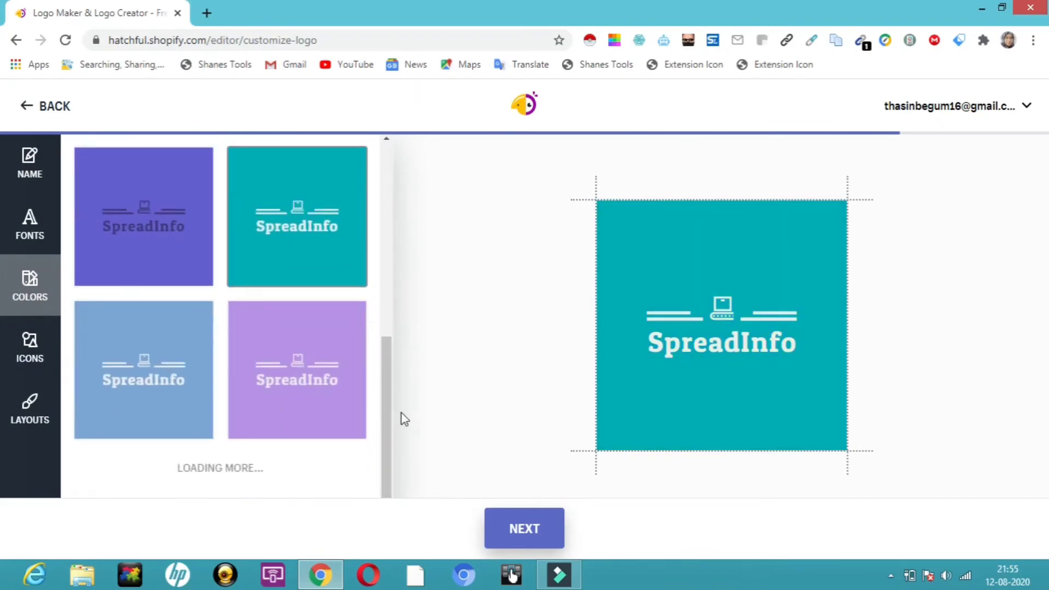
click(334, 323)
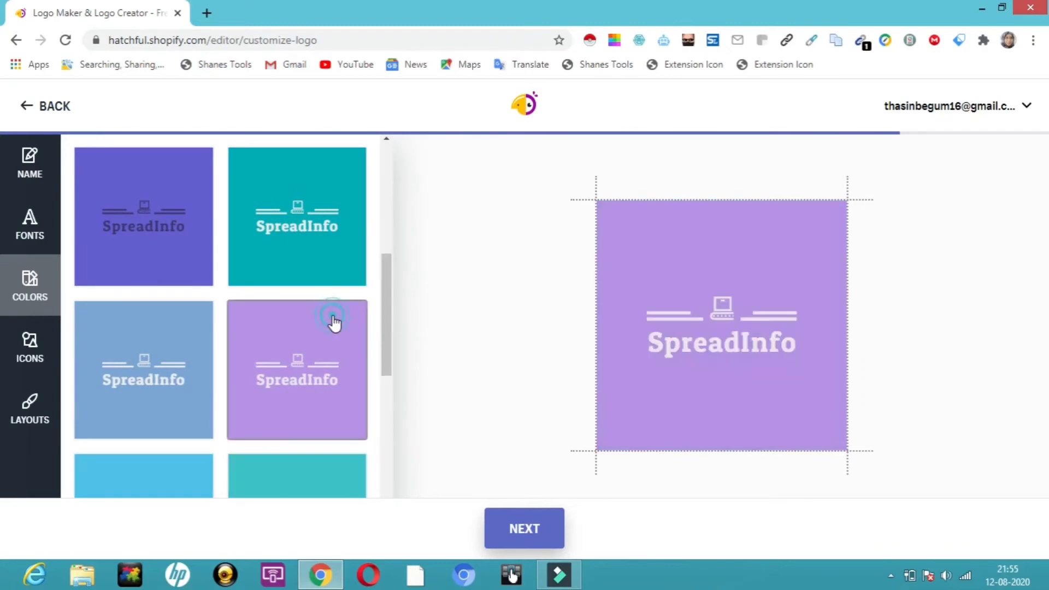
click(167, 358)
Switch the logo text to a lighter monospaced font and continue to the download page
click(28, 235)
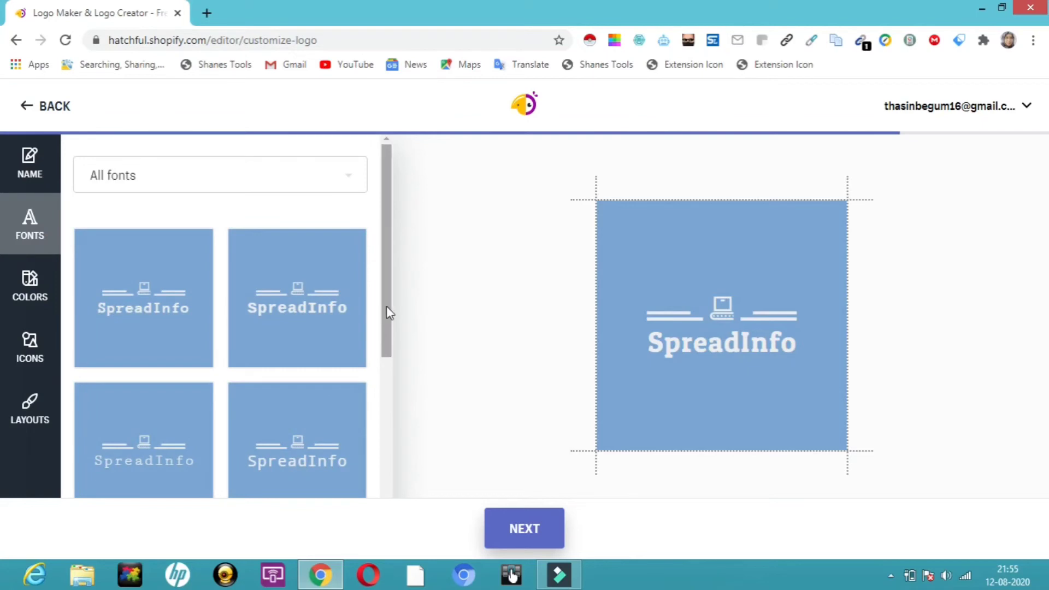
drag(386, 311, 398, 440)
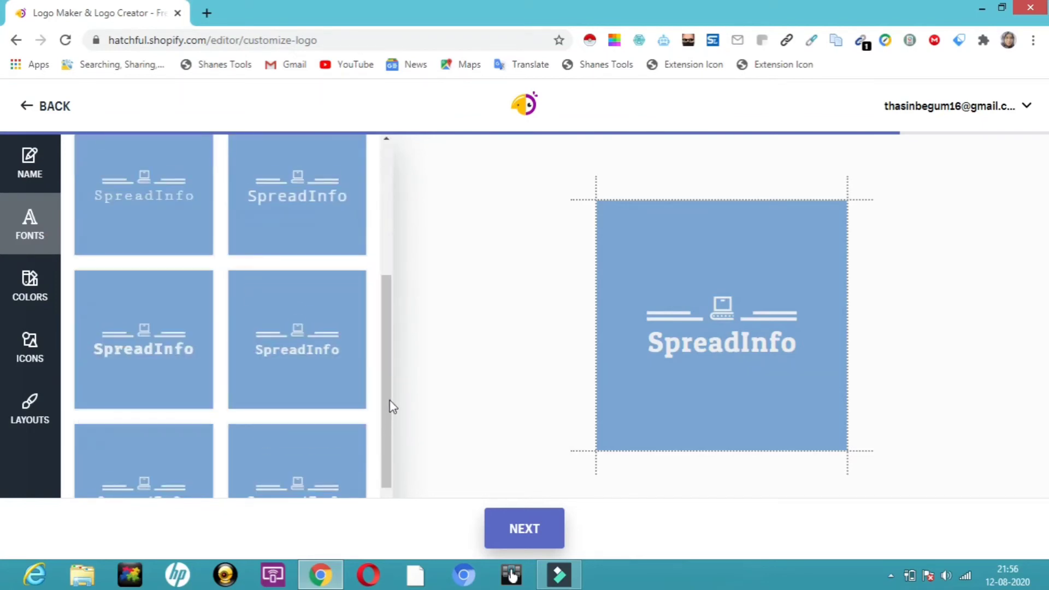
drag(389, 396, 395, 477)
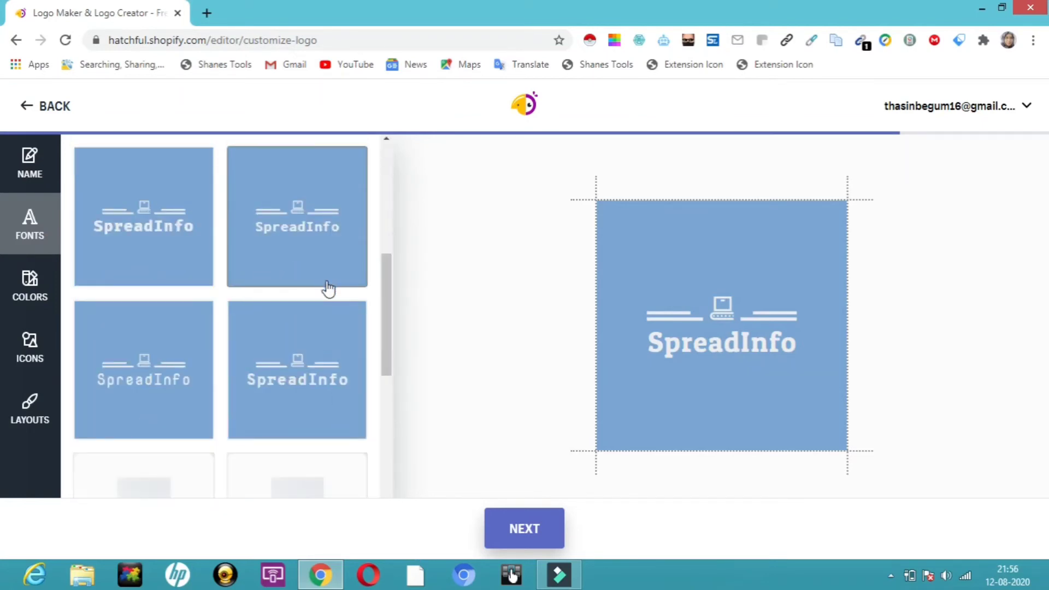
click(335, 367)
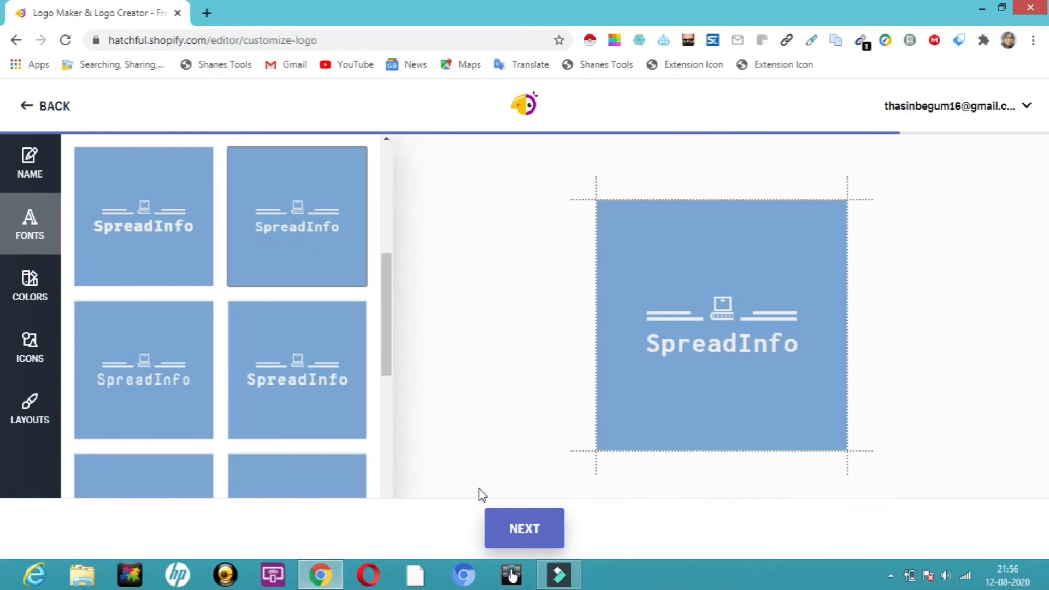
click(533, 528)
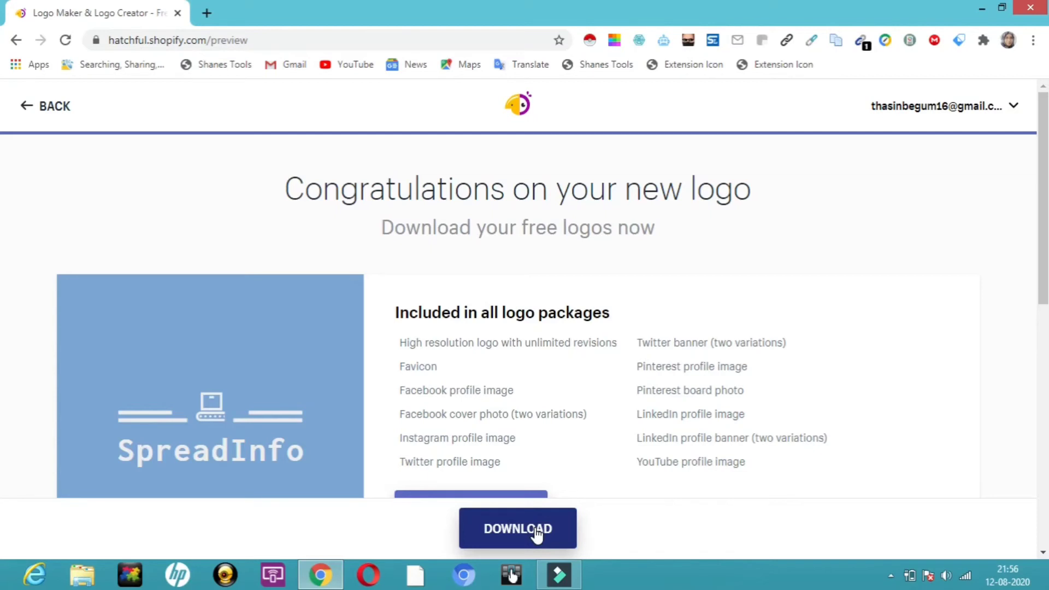
Request the free SpreadInfo logo package and check the Your logos page confirming it was emailed
click(537, 531)
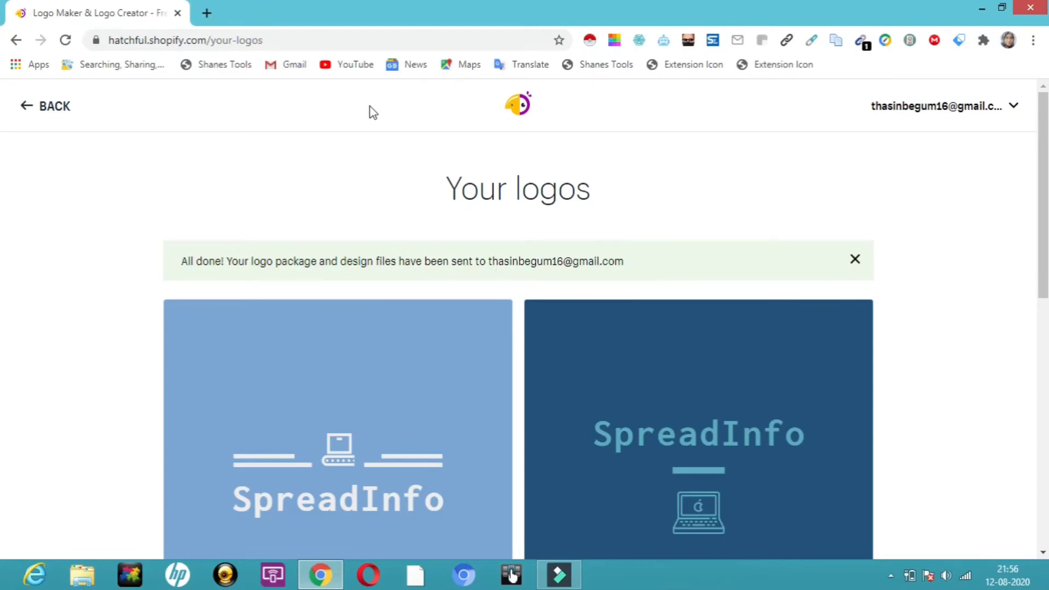
scroll(1044, 271, down, 5)
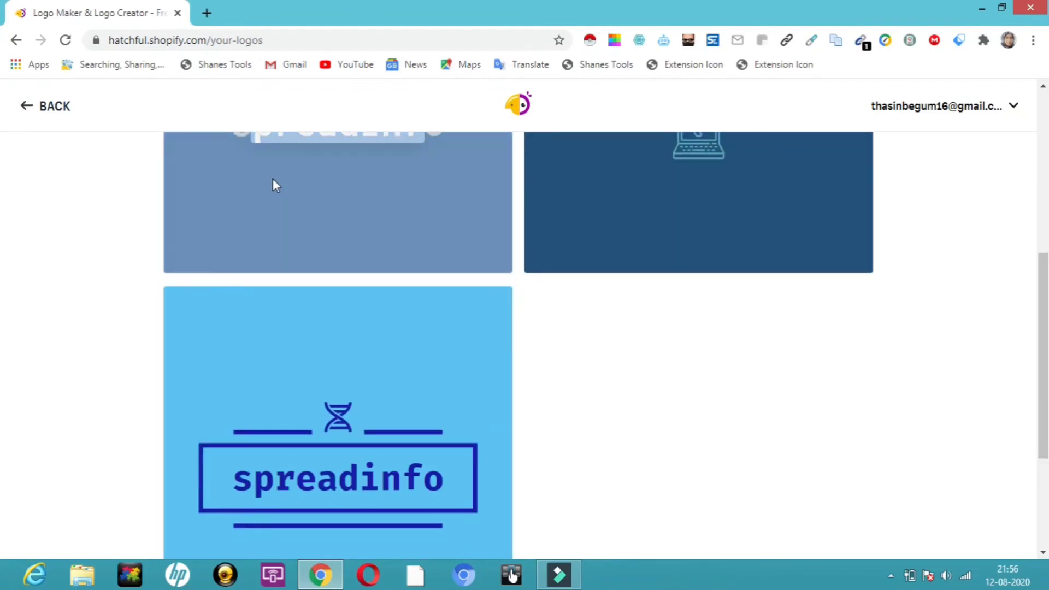
mouse_move(323, 187)
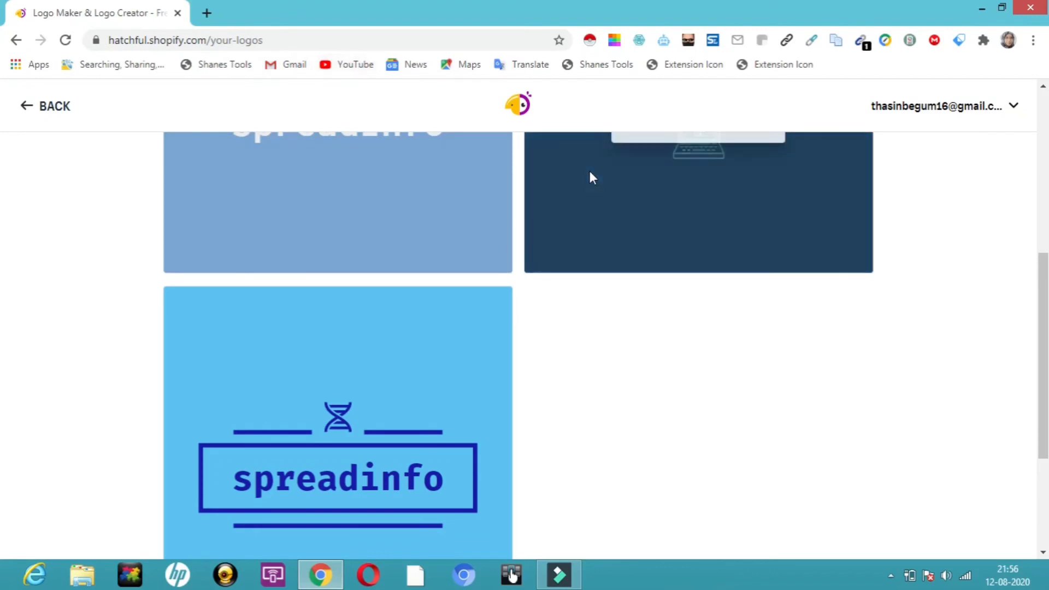
mouse_move(476, 253)
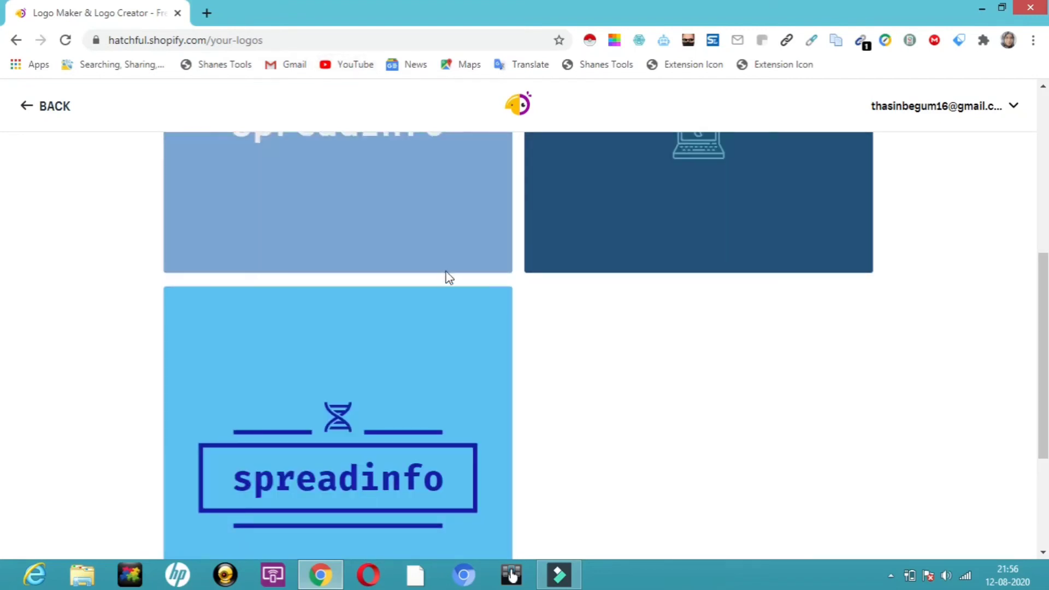
From Gmail's Your Hatchful brand assets email, download HatchfulExport-All.zip and open it
click(207, 9)
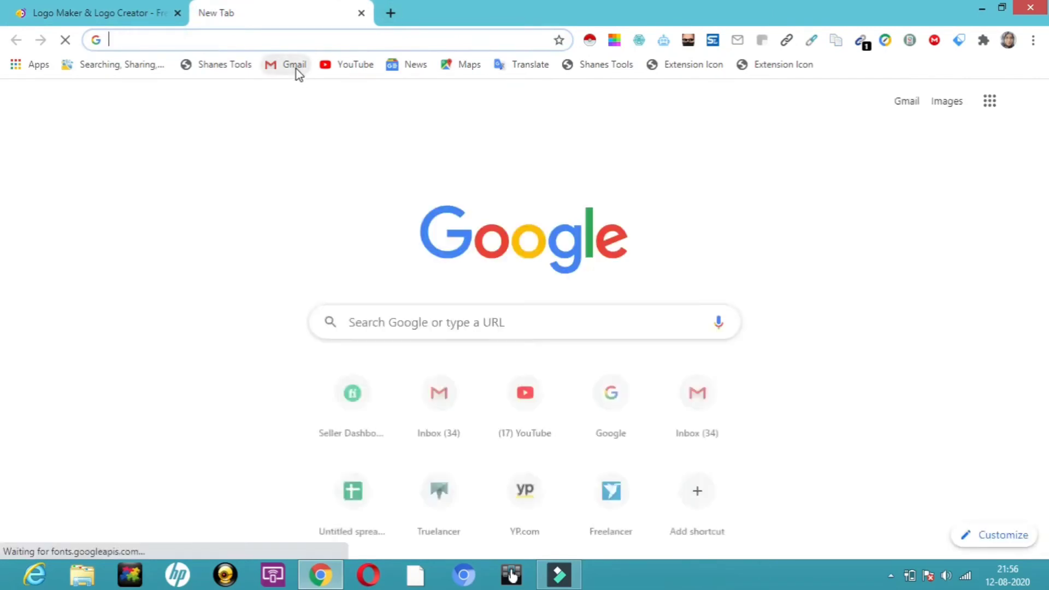
click(295, 66)
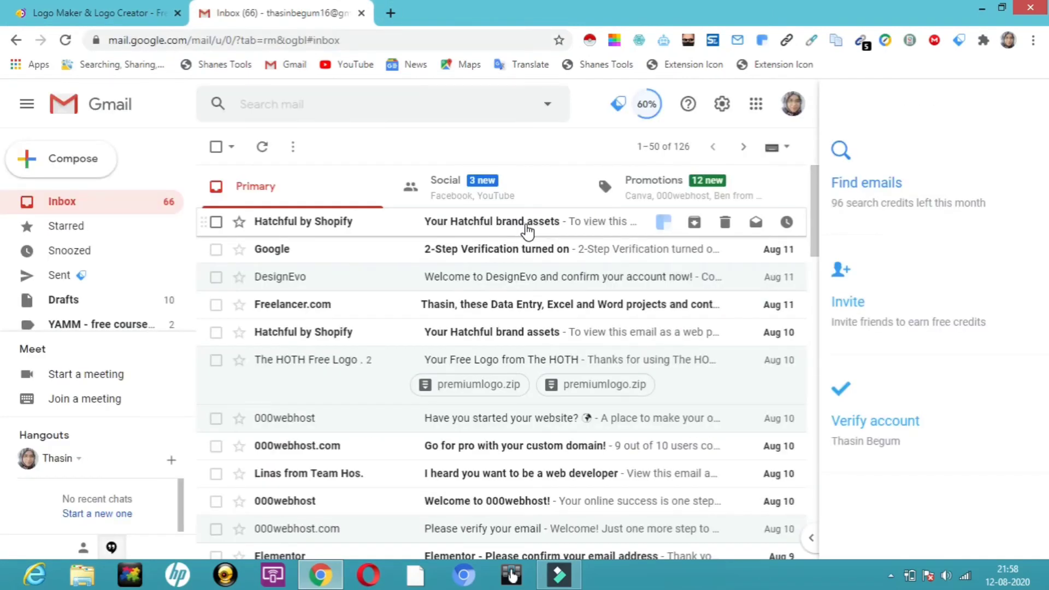
click(537, 229)
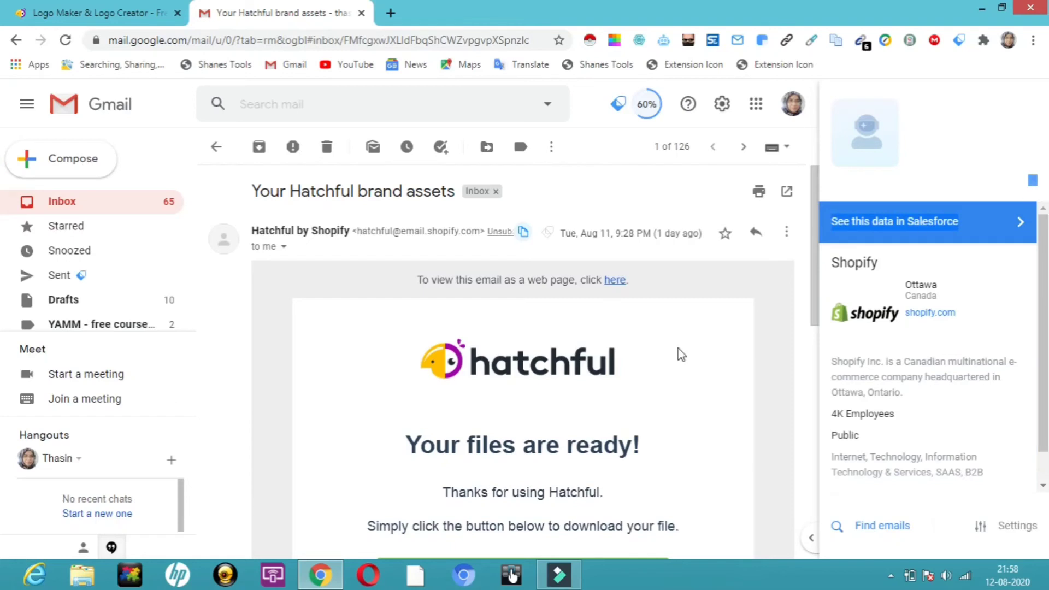
drag(815, 279, 832, 390)
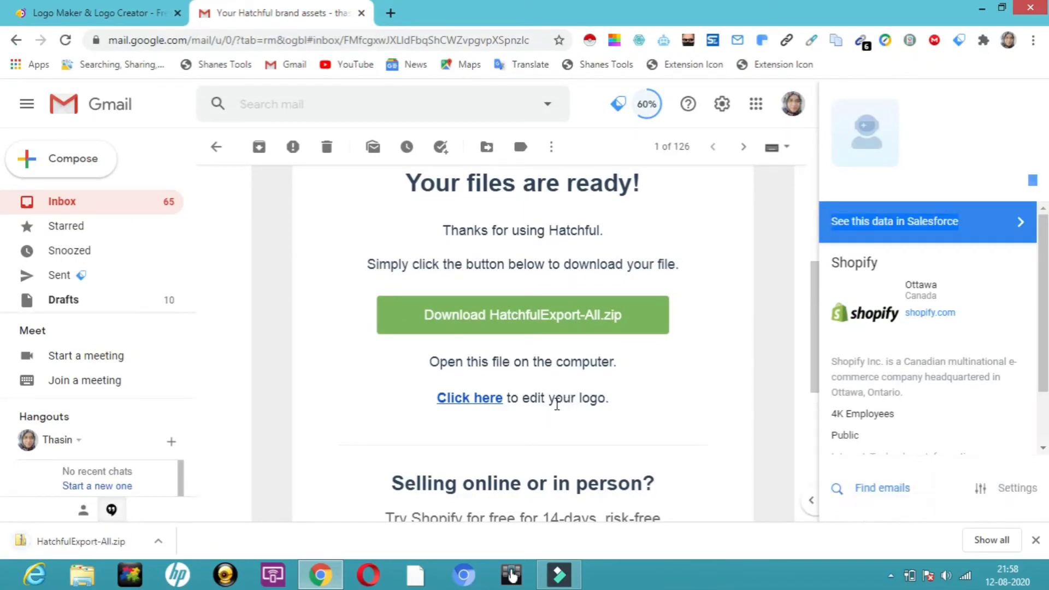
click(103, 545)
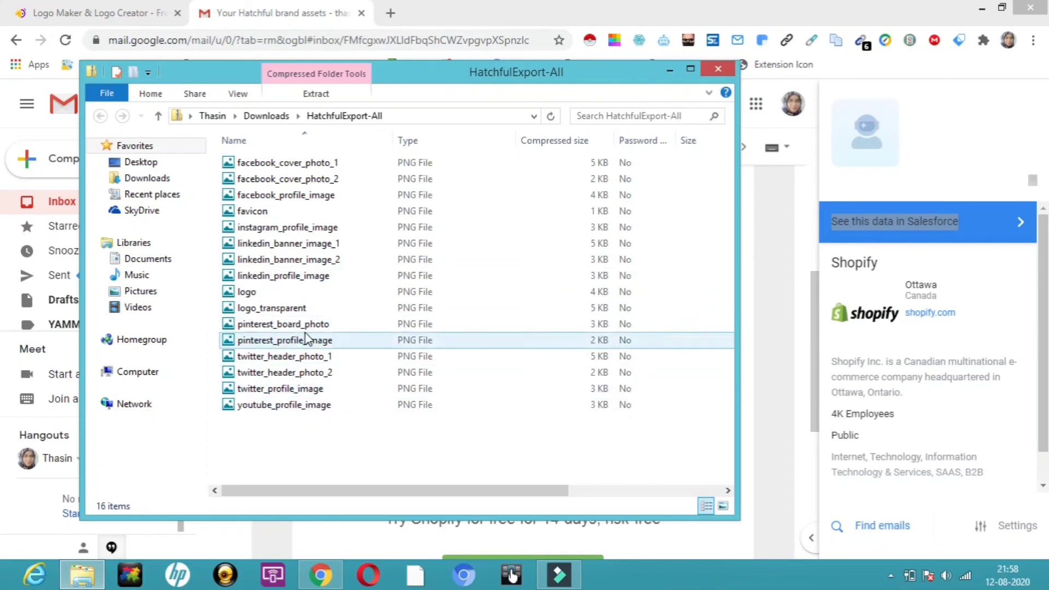
View youtube_profile_image in Photos to check the light-blue logo, then head back toward the desktop
click(300, 407)
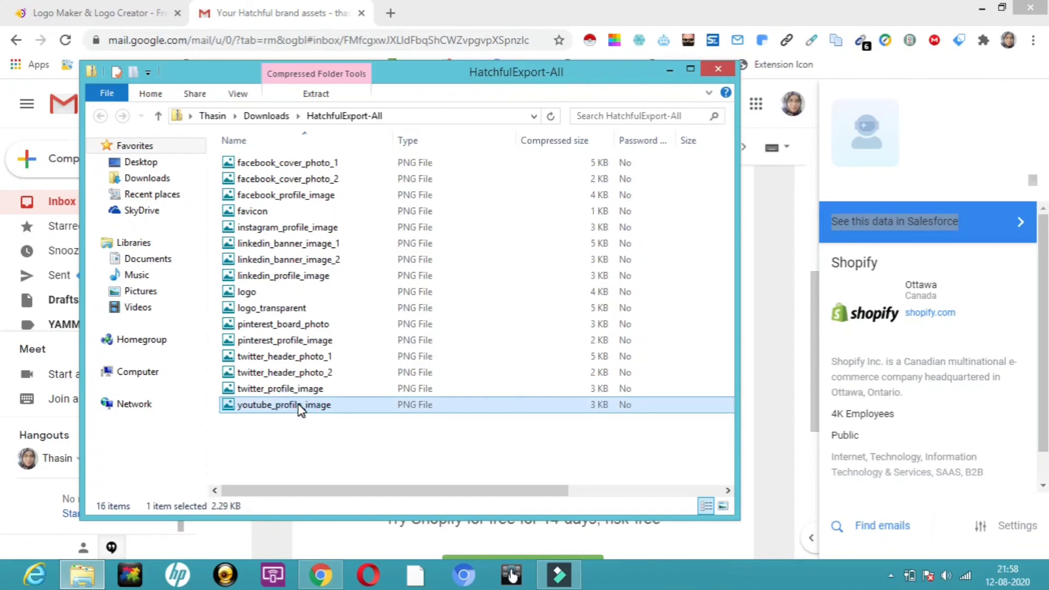
double_click(299, 408)
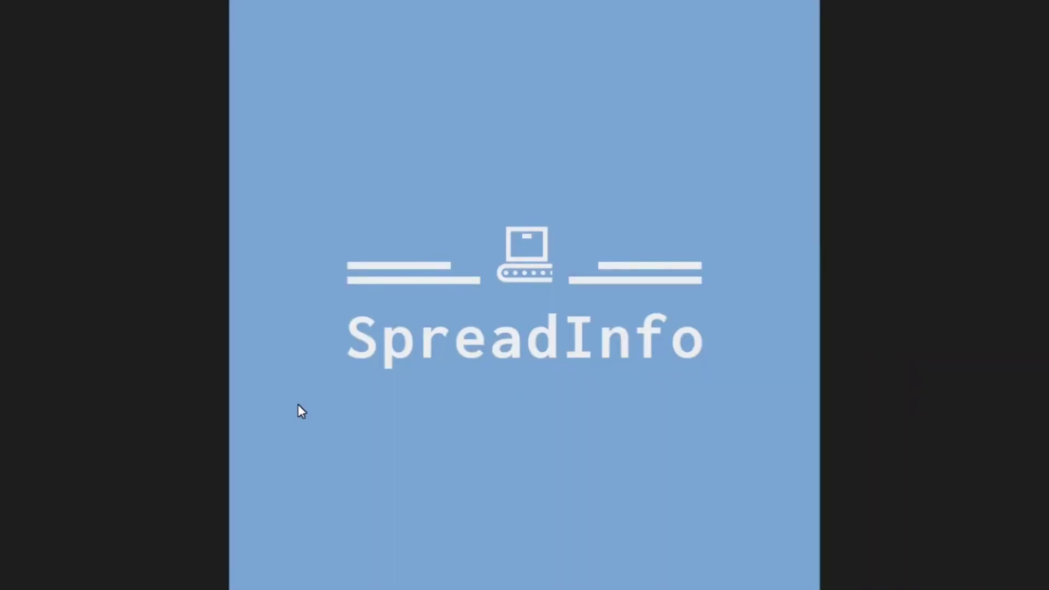
key(super)
click(244, 404)
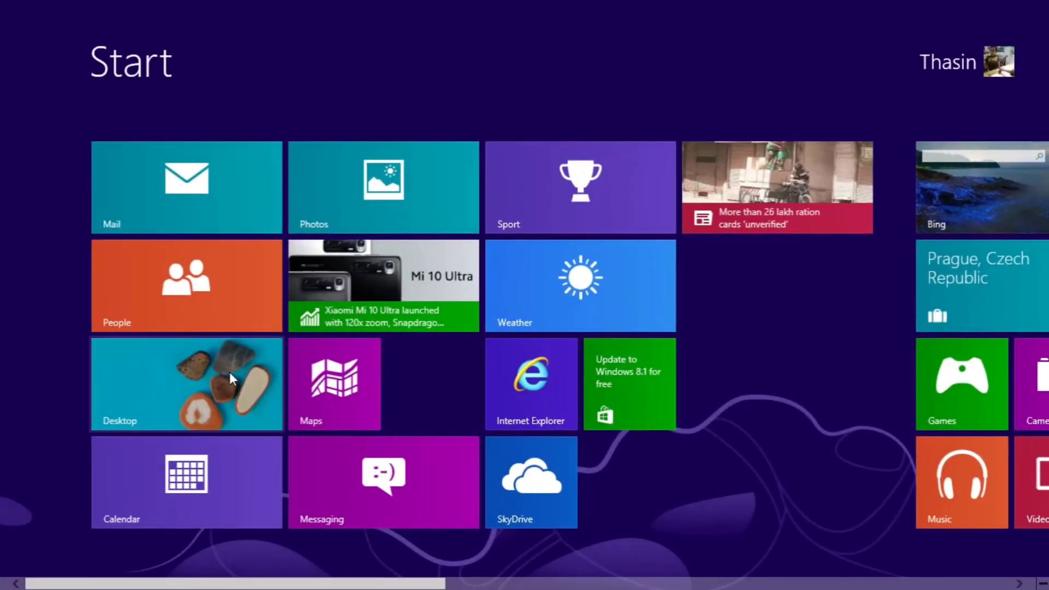
View the favicon image, then return to the desktop's HatchfulExport-All file list
click(230, 372)
double_click(241, 211)
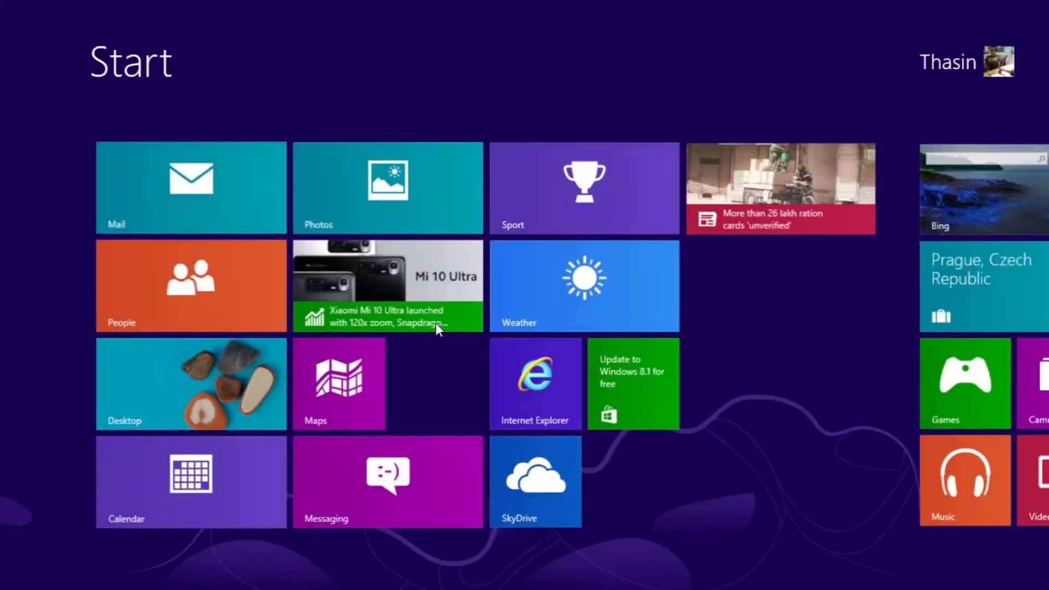
click(204, 390)
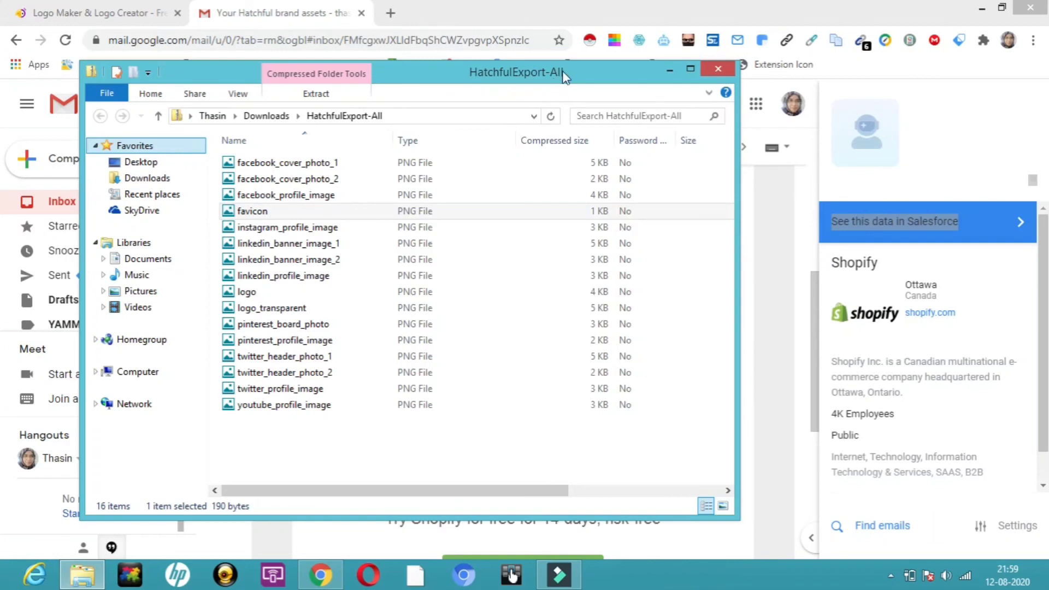
Select favicon, then close the HatchfulExport-All Explorer window
click(438, 215)
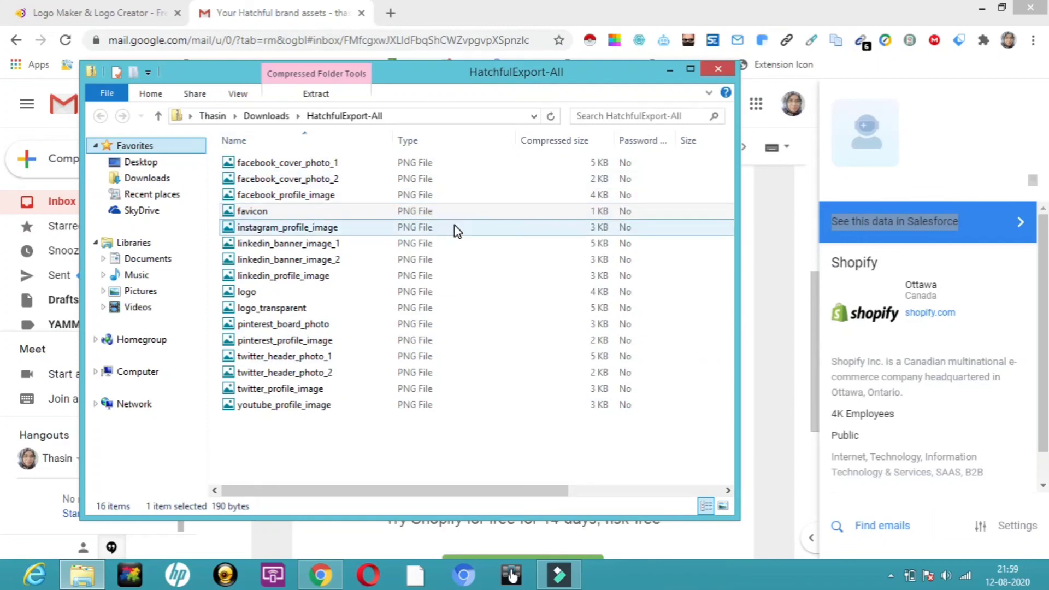
click(717, 69)
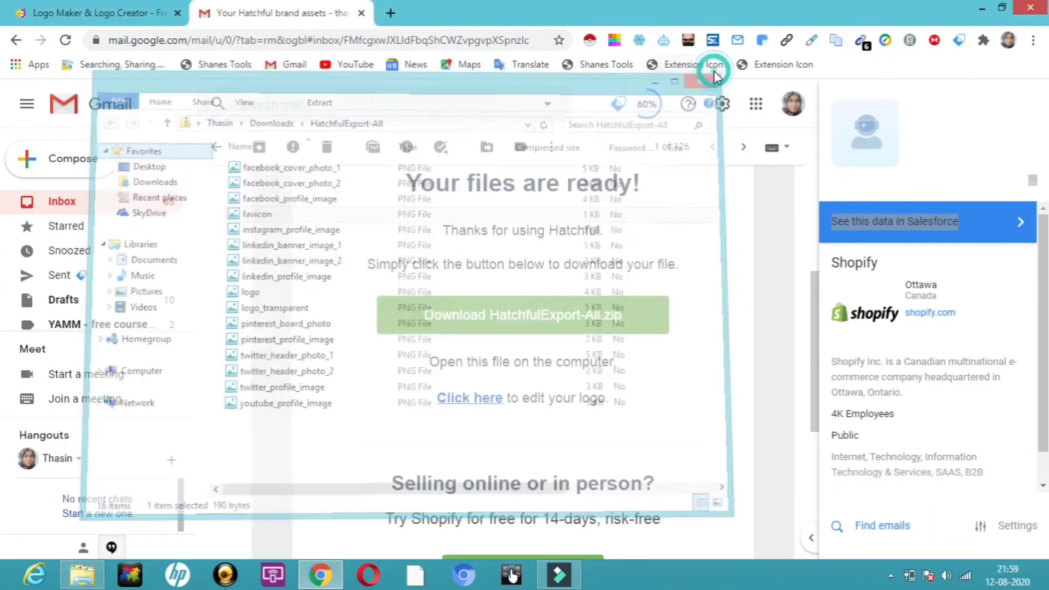